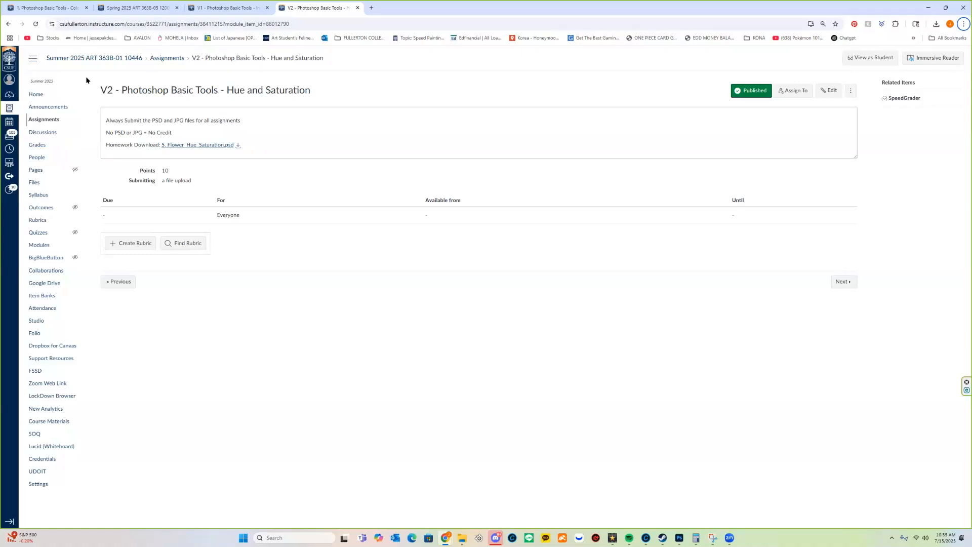
Leave the Canvas assignment page and switch to Photoshop with the lotus photo open.
{"action": "left_click", "coordinate": [725, 481]}
{"action": "left_click", "coordinate": [679, 537]}
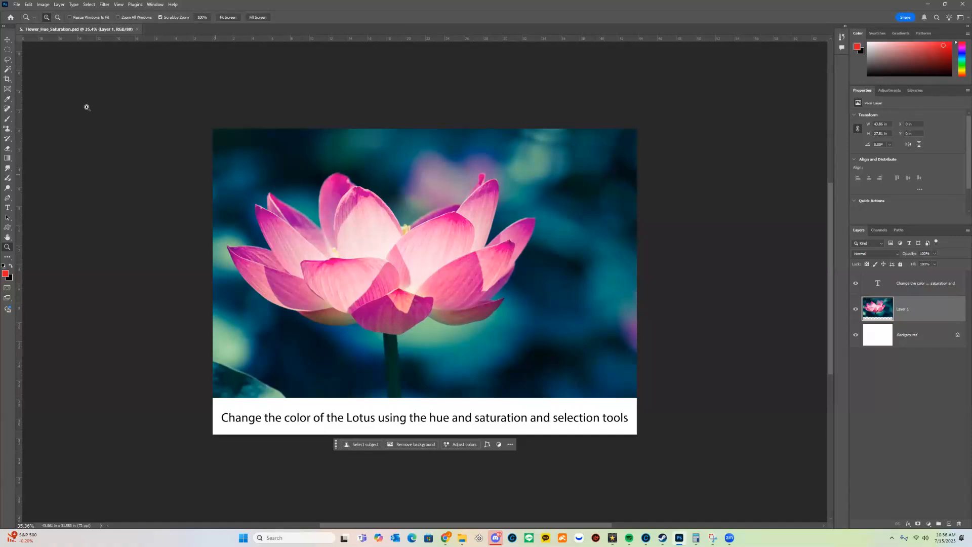
{"action": "left_click", "coordinate": [50, 6]}
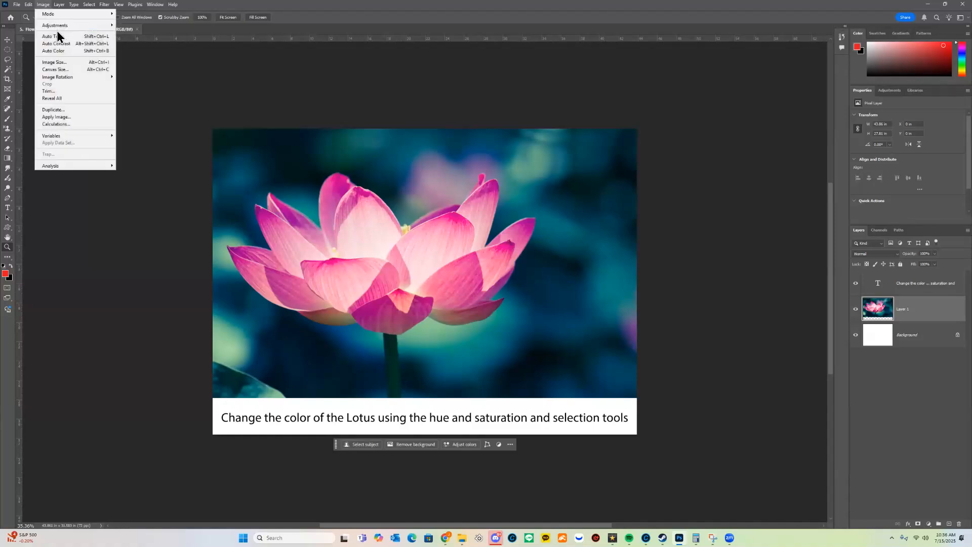
{"action": "mouse_move", "coordinate": [59, 27]}
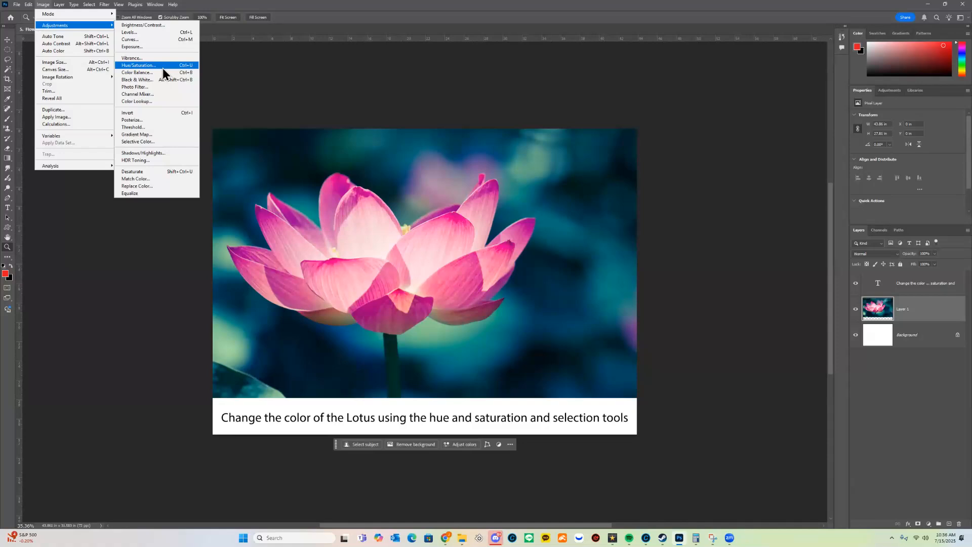
{"action": "left_click", "coordinate": [147, 66]}
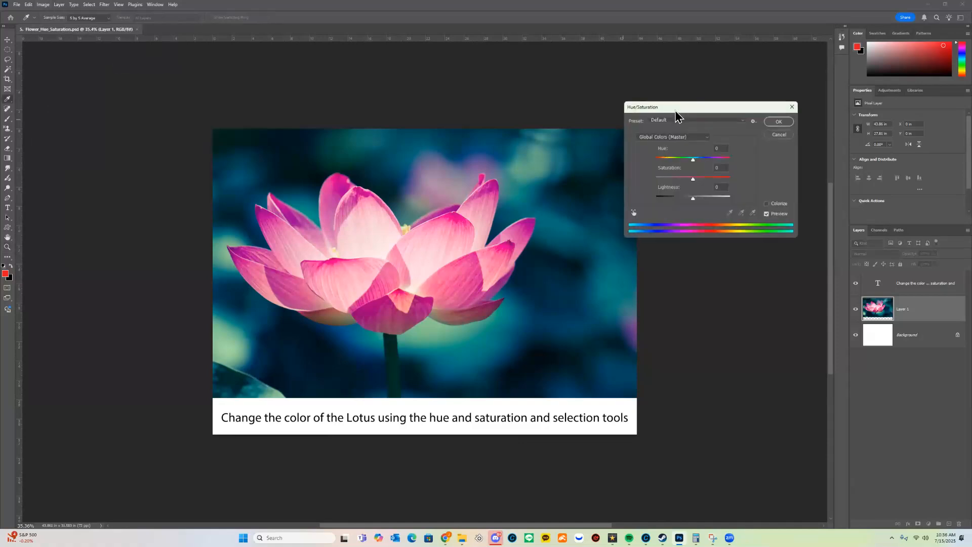
{"action": "left_click_drag", "start_coordinate": [676, 114], "coordinate": [695, 190]}
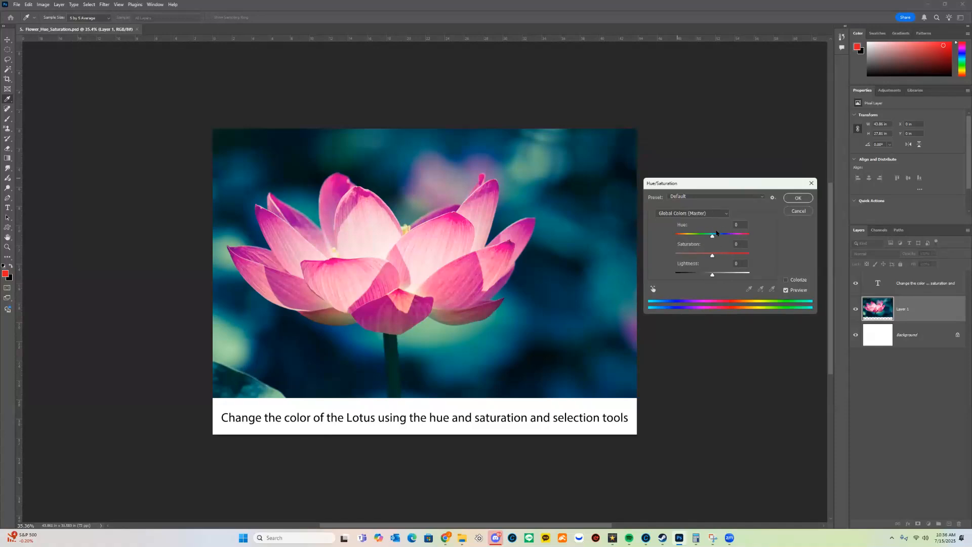
{"action": "mouse_move", "coordinate": [713, 237]}
{"action": "left_mouse_down"}
{"action": "mouse_move", "coordinate": [732, 236]}
{"action": "mouse_move", "coordinate": [692, 236]}
{"action": "mouse_move", "coordinate": [729, 234]}
{"action": "mouse_move", "coordinate": [704, 236]}
{"action": "left_mouse_up"}
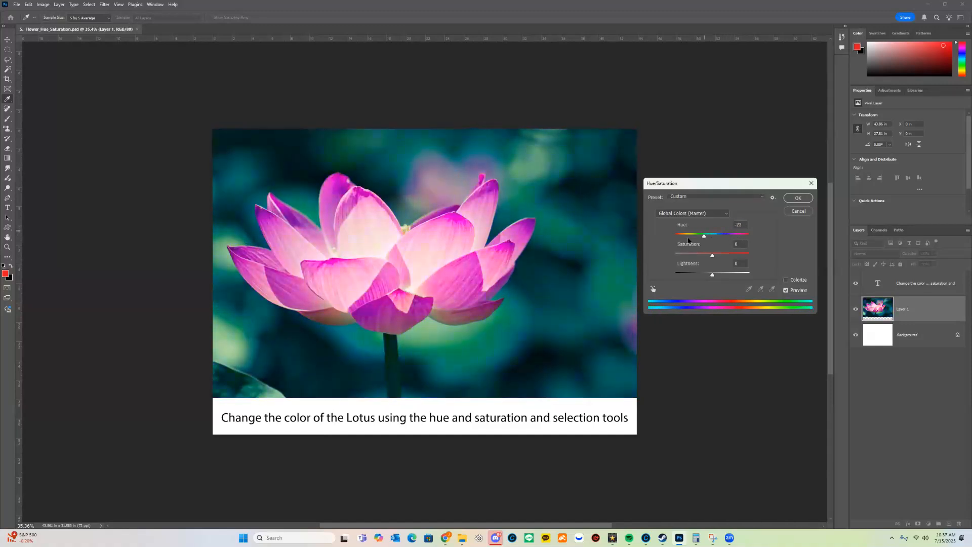
{"action": "key", "text": "Return"}
{"action": "left_click", "coordinate": [9, 50]}
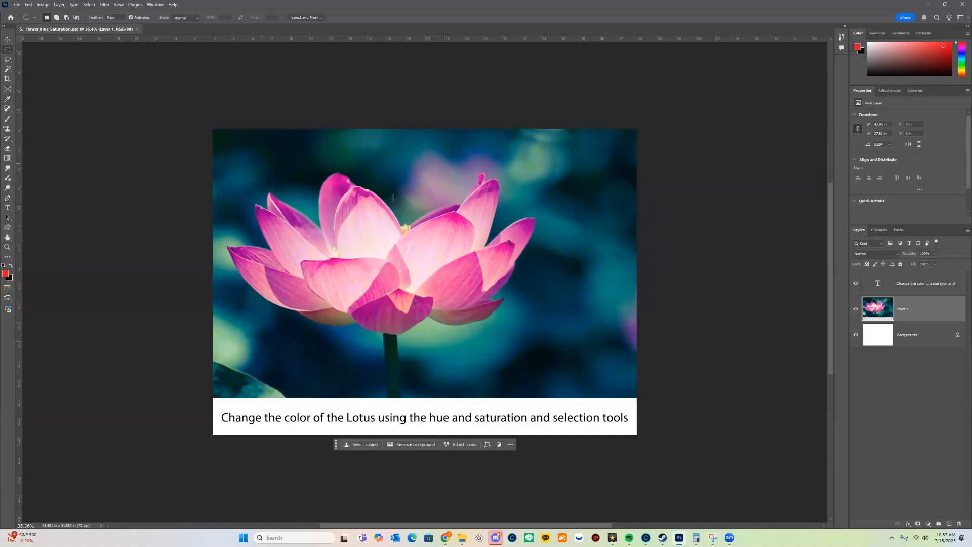
{"action": "left_click_drag", "start_coordinate": [403, 170], "coordinate": [543, 310]}
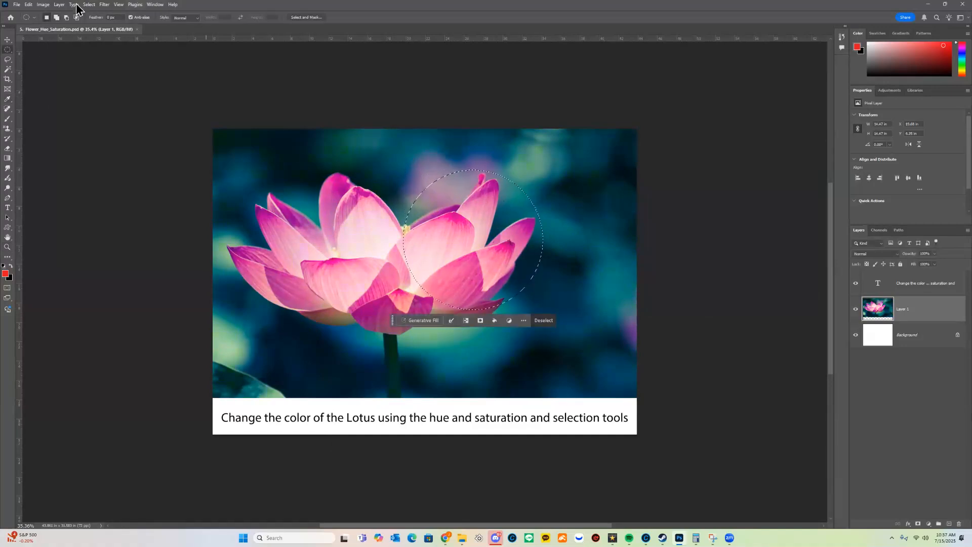
{"action": "left_click", "coordinate": [43, 4]}
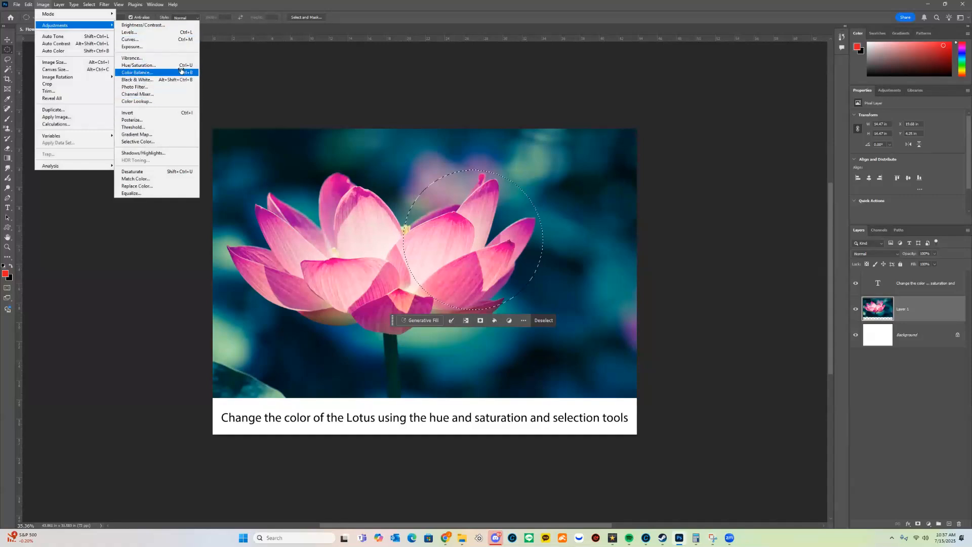
{"action": "left_click", "coordinate": [139, 65]}
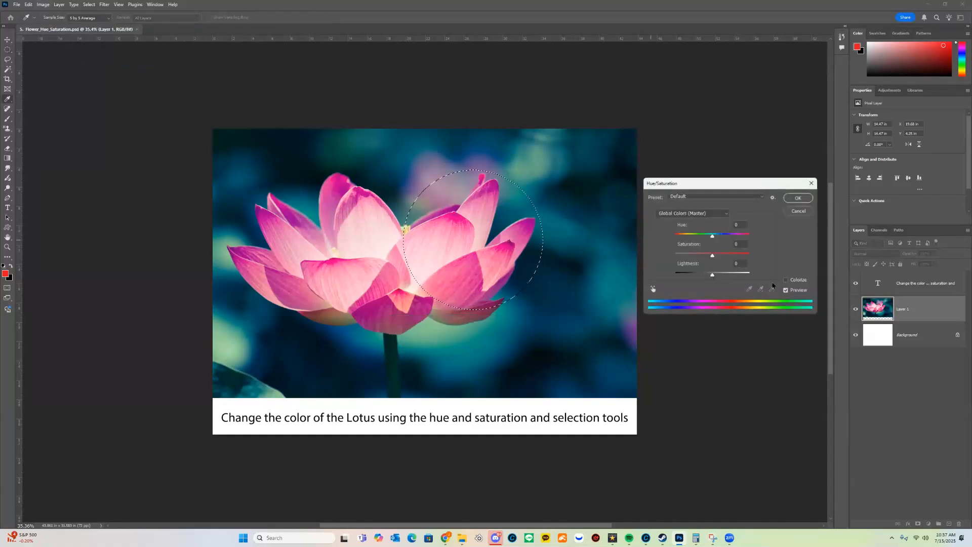
{"action": "mouse_move", "coordinate": [712, 237]}
{"action": "left_mouse_down"}
{"action": "mouse_move", "coordinate": [749, 235]}
{"action": "mouse_move", "coordinate": [679, 234]}
{"action": "mouse_move", "coordinate": [725, 236]}
{"action": "left_mouse_up"}
{"action": "key", "text": "Escape"}
{"action": "key", "text": "ctrl+d"}
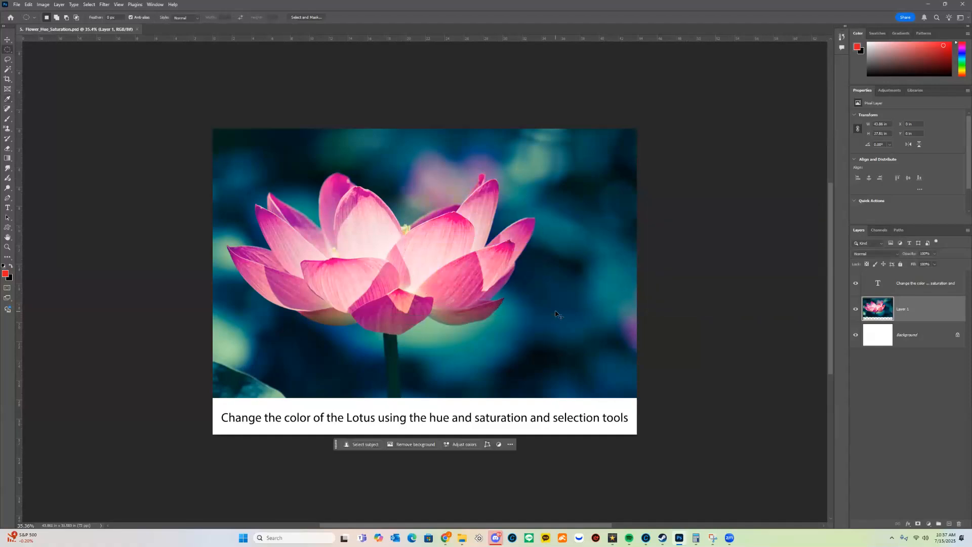
{"action": "left_click", "coordinate": [43, 5]}
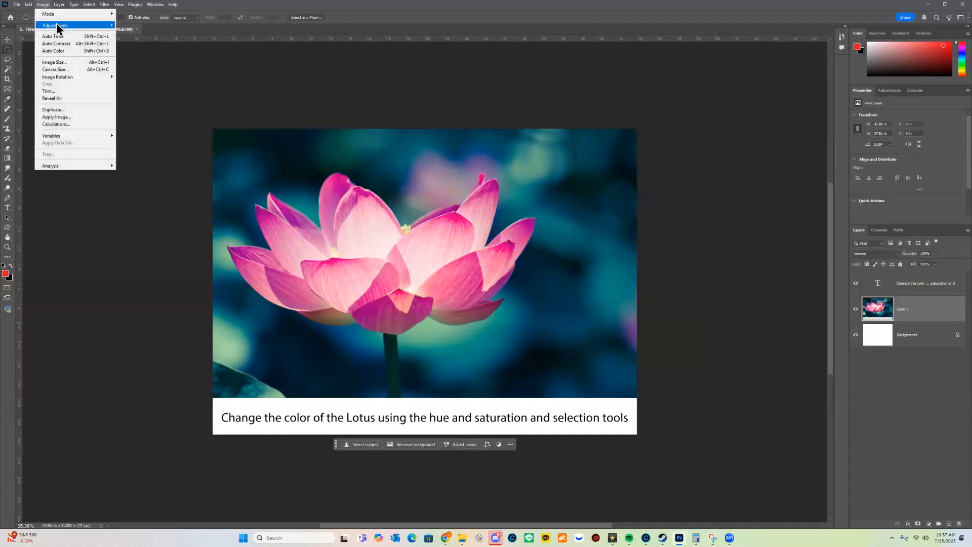
{"action": "mouse_move", "coordinate": [59, 25]}
{"action": "left_click", "coordinate": [166, 68]}
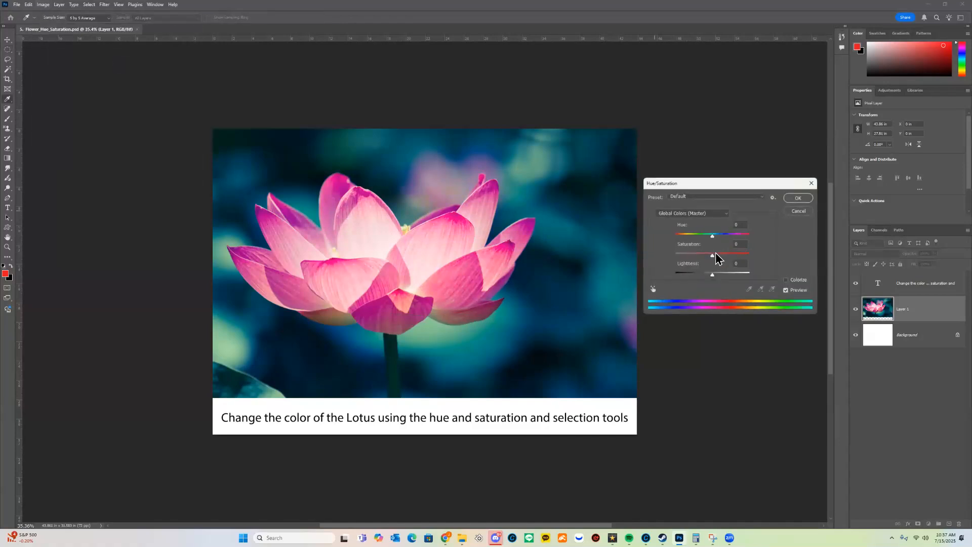
{"action": "left_click_drag", "start_coordinate": [713, 255], "coordinate": [755, 254]}
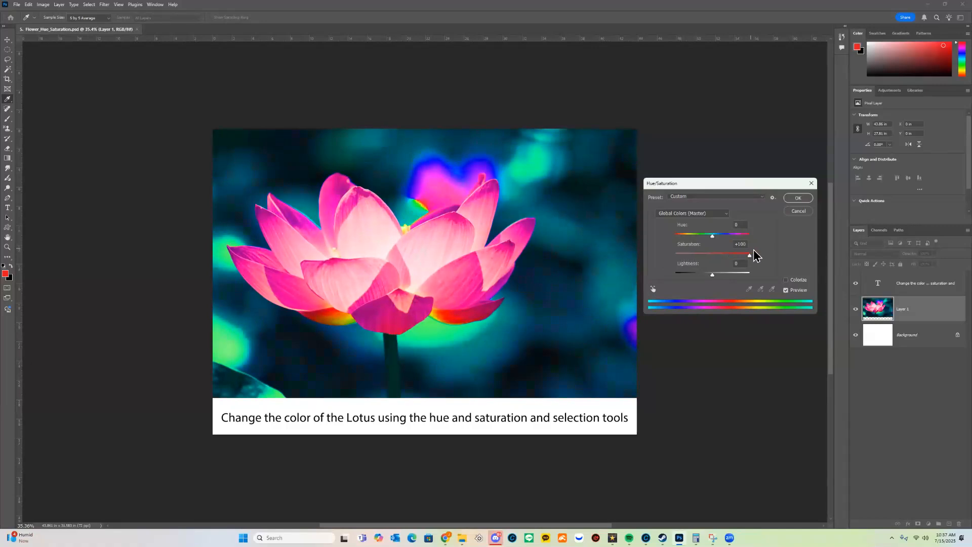
{"action": "left_click_drag", "start_coordinate": [754, 256], "coordinate": [754, 256]}
{"action": "type", "text": "0"}
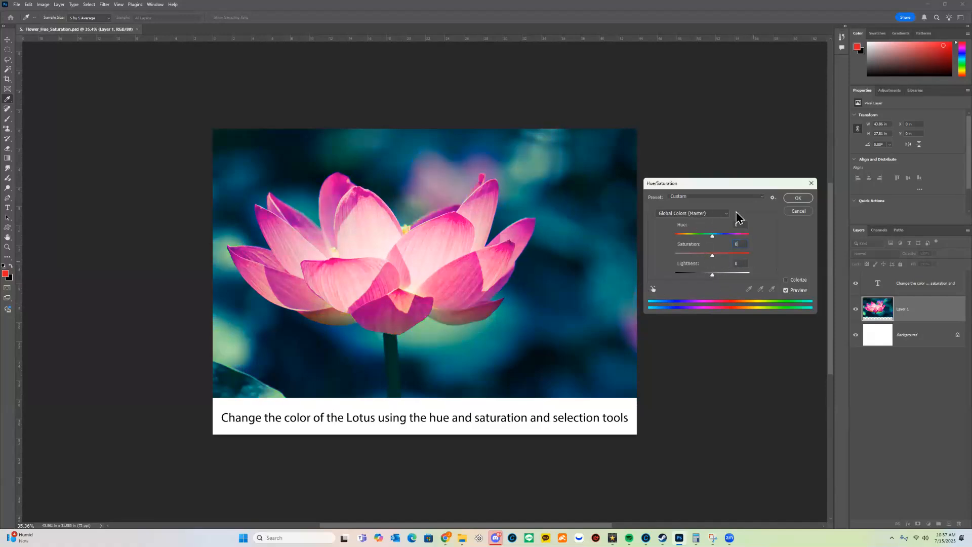
{"action": "left_click_drag", "start_coordinate": [734, 186], "coordinate": [710, 166]}
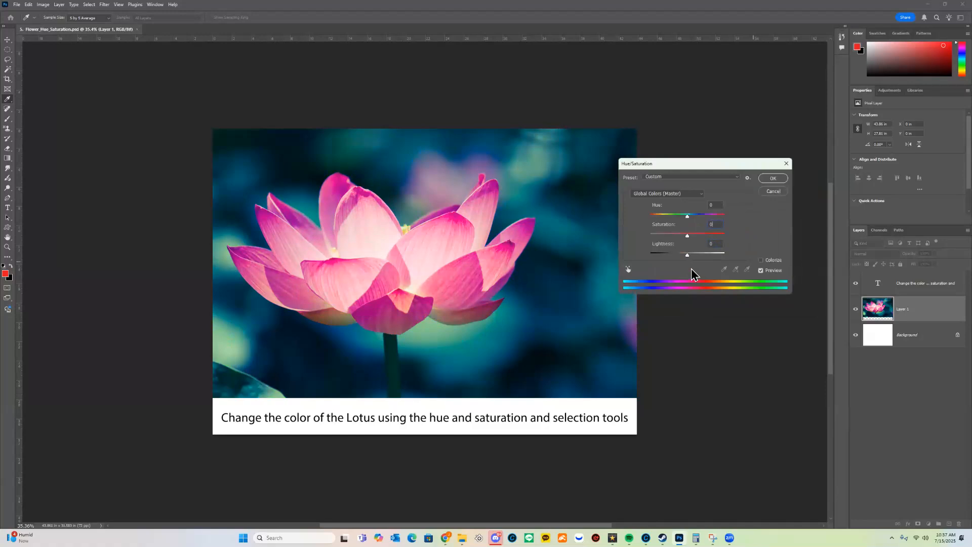
{"action": "mouse_move", "coordinate": [688, 256]}
{"action": "left_mouse_down"}
{"action": "mouse_move", "coordinate": [727, 260]}
{"action": "mouse_move", "coordinate": [658, 259]}
{"action": "mouse_move", "coordinate": [712, 262]}
{"action": "mouse_move", "coordinate": [688, 266]}
{"action": "left_mouse_up"}
{"action": "left_click", "coordinate": [715, 245]}
{"action": "type", "text": "0"}
{"action": "left_click_drag", "start_coordinate": [688, 216], "coordinate": [701, 217]}
{"action": "left_click", "coordinate": [781, 182]}
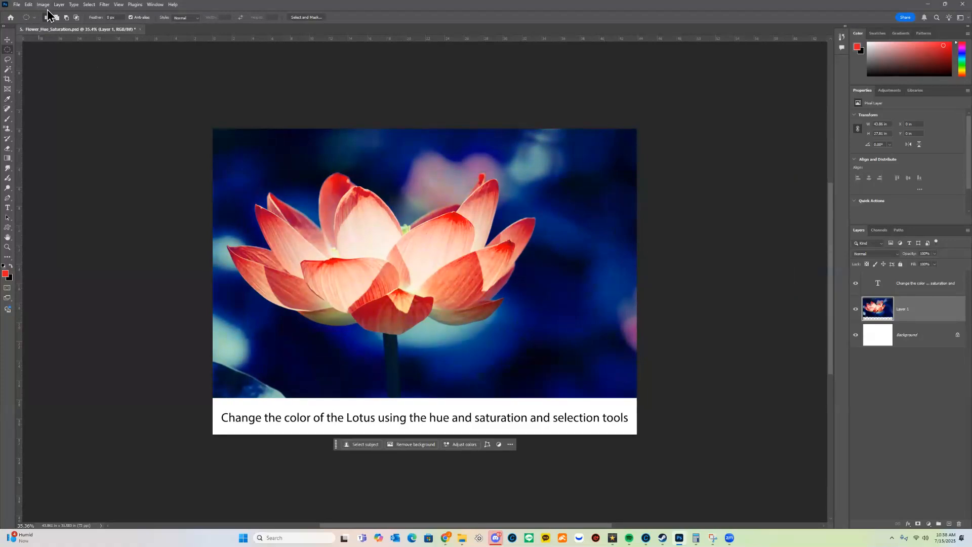
{"action": "key", "text": "ctrl+u"}
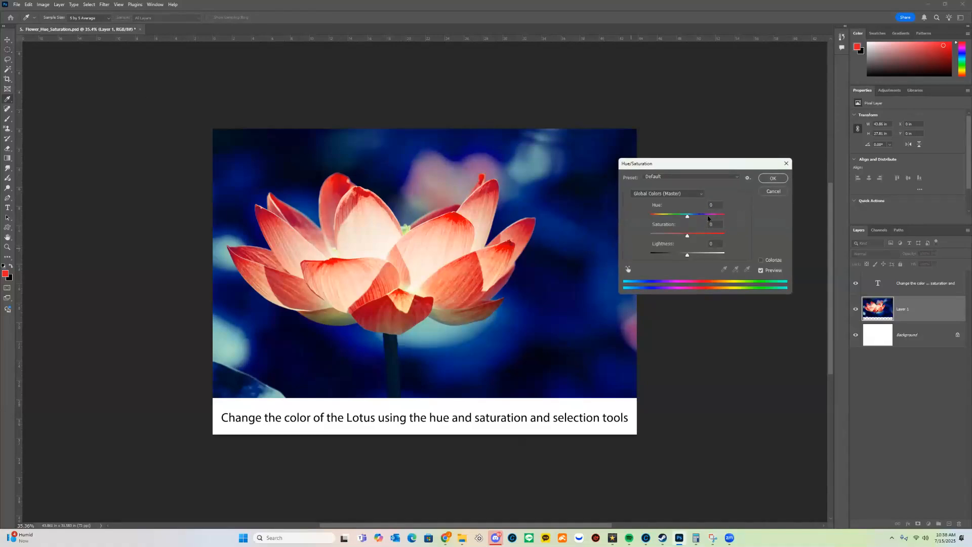
{"action": "left_click", "coordinate": [772, 191]}
{"action": "key", "text": "ctrl+z"}
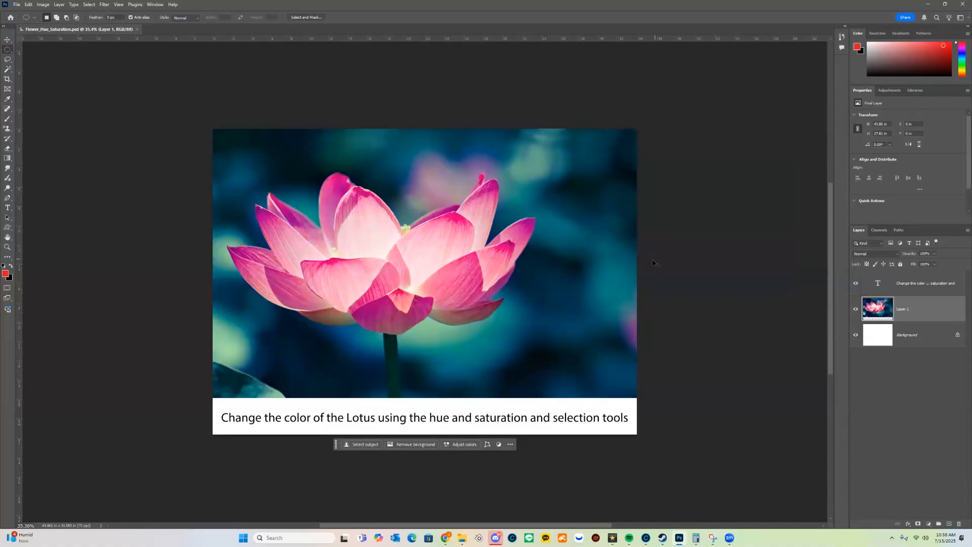
Open Hue/Saturation with Ctrl+U, preview a Colorize tint at hue 197 and saturation 65, then turn Colorize off.
{"action": "key", "text": "ctrl+u"}
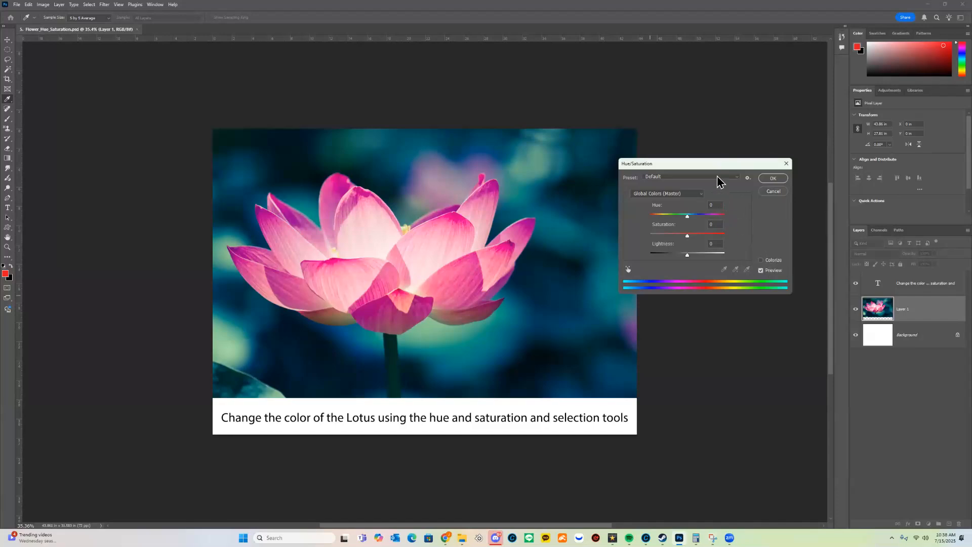
{"action": "left_click", "coordinate": [778, 260]}
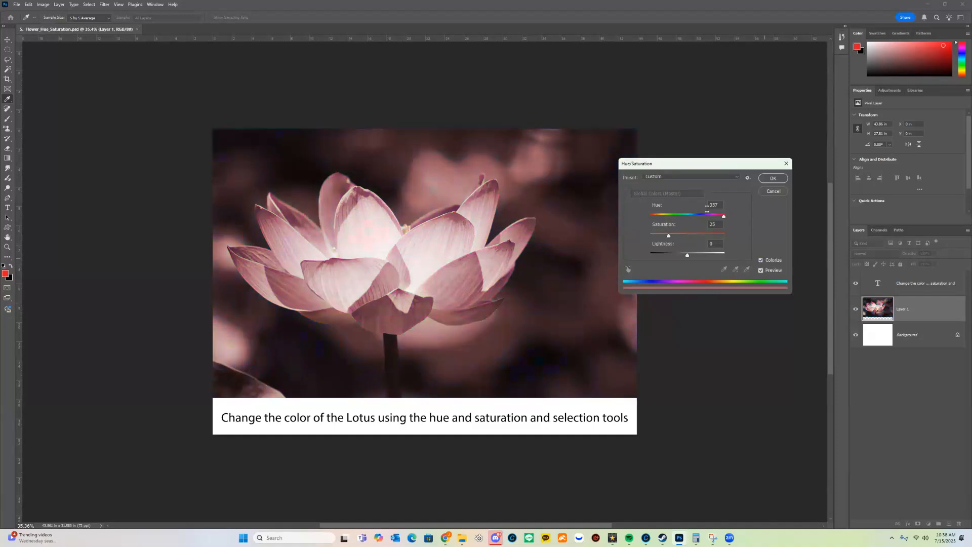
{"action": "left_click_drag", "start_coordinate": [715, 216], "coordinate": [680, 254]}
{"action": "left_click", "coordinate": [701, 235]}
{"action": "left_click", "coordinate": [699, 235]}
{"action": "mouse_move", "coordinate": [677, 216]}
{"action": "left_mouse_down"}
{"action": "mouse_move", "coordinate": [700, 217]}
{"action": "mouse_move", "coordinate": [656, 218]}
{"action": "mouse_move", "coordinate": [725, 217]}
{"action": "mouse_move", "coordinate": [668, 217]}
{"action": "mouse_move", "coordinate": [715, 223]}
{"action": "mouse_move", "coordinate": [682, 220]}
{"action": "left_mouse_up"}
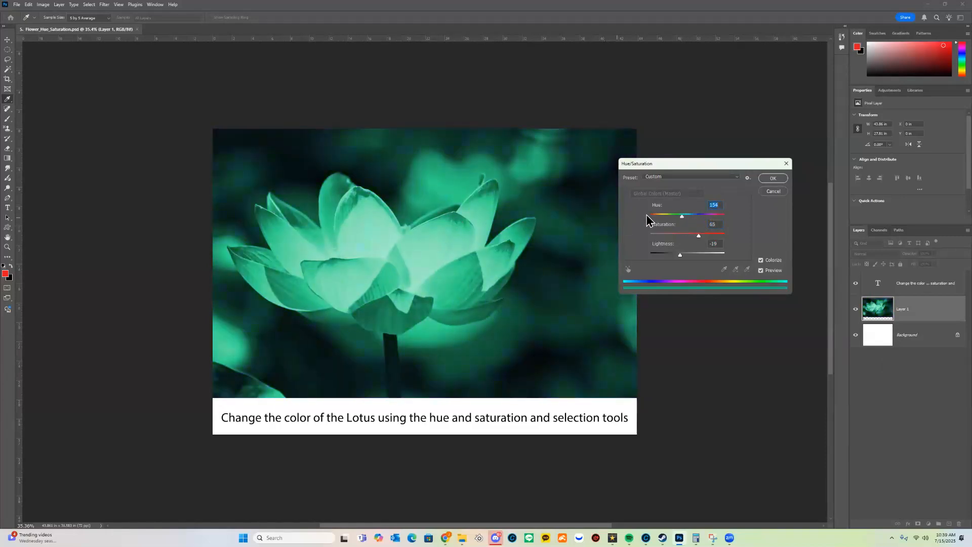
{"action": "left_click", "coordinate": [691, 217]}
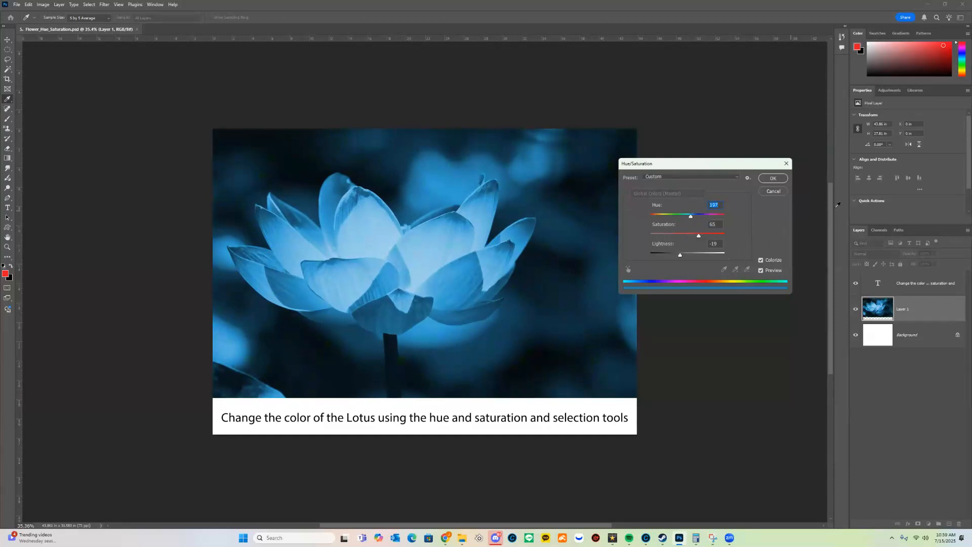
{"action": "left_click", "coordinate": [772, 260]}
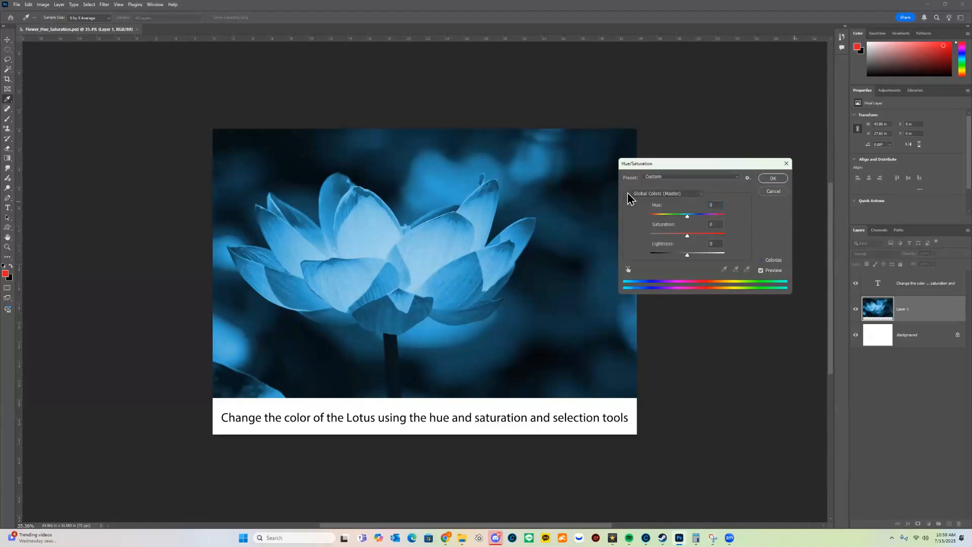
Preview the Cyanotype, Increase Saturation More, Increase Saturation, Old Style, Sepia and Strong Saturation presets.
{"action": "left_click", "coordinate": [704, 175]}
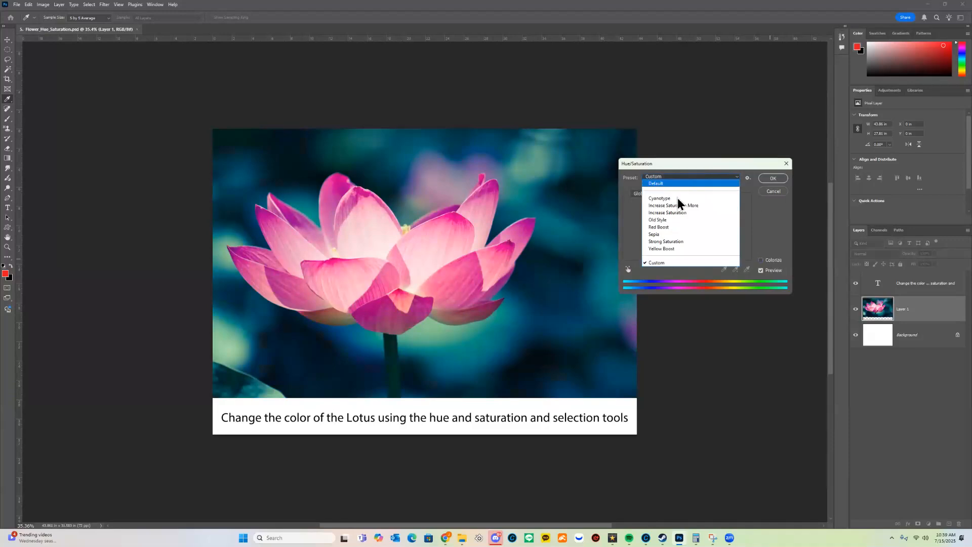
{"action": "left_click", "coordinate": [678, 197]}
{"action": "left_click", "coordinate": [696, 178]}
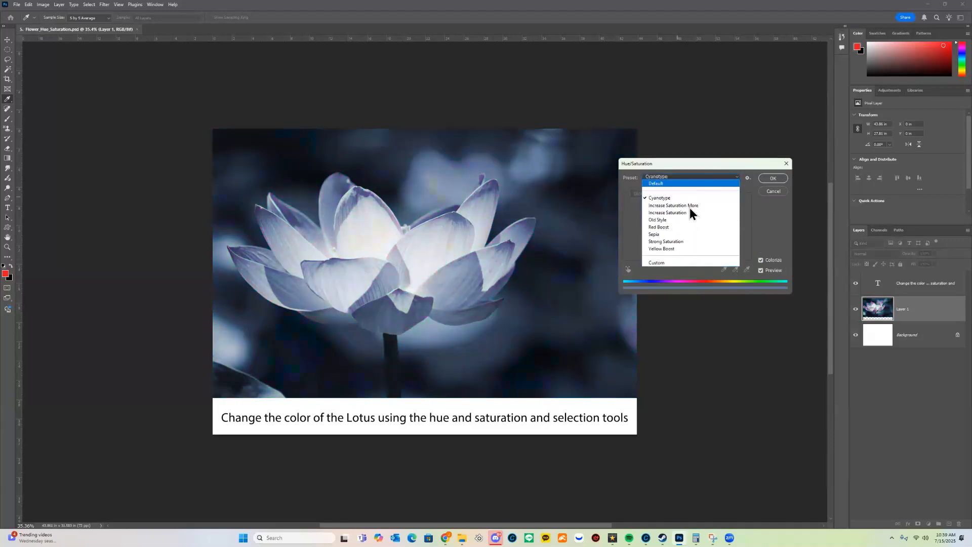
{"action": "left_click", "coordinate": [690, 209]}
{"action": "left_click", "coordinate": [698, 178]}
{"action": "left_click", "coordinate": [695, 210]}
{"action": "left_click", "coordinate": [691, 179]}
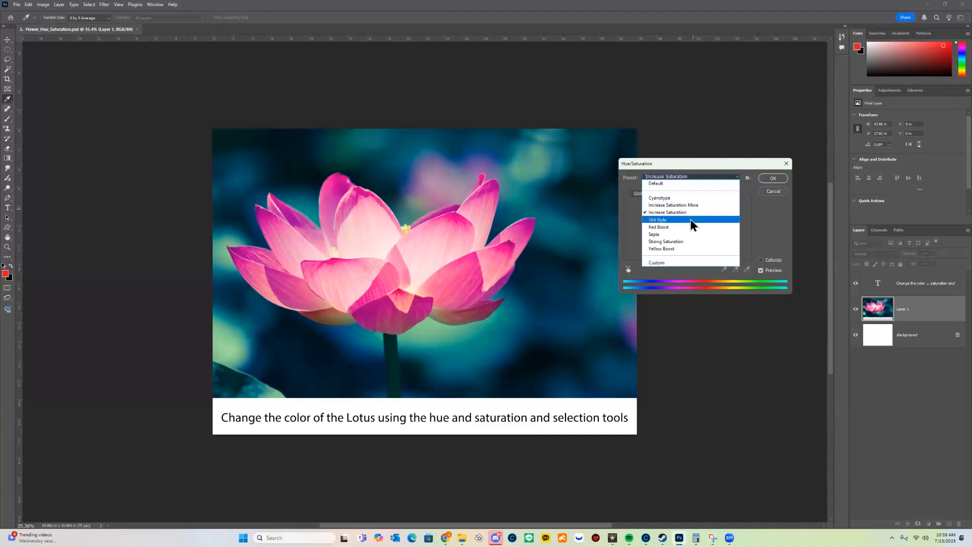
{"action": "left_click", "coordinate": [691, 219]}
{"action": "left_click", "coordinate": [690, 177]}
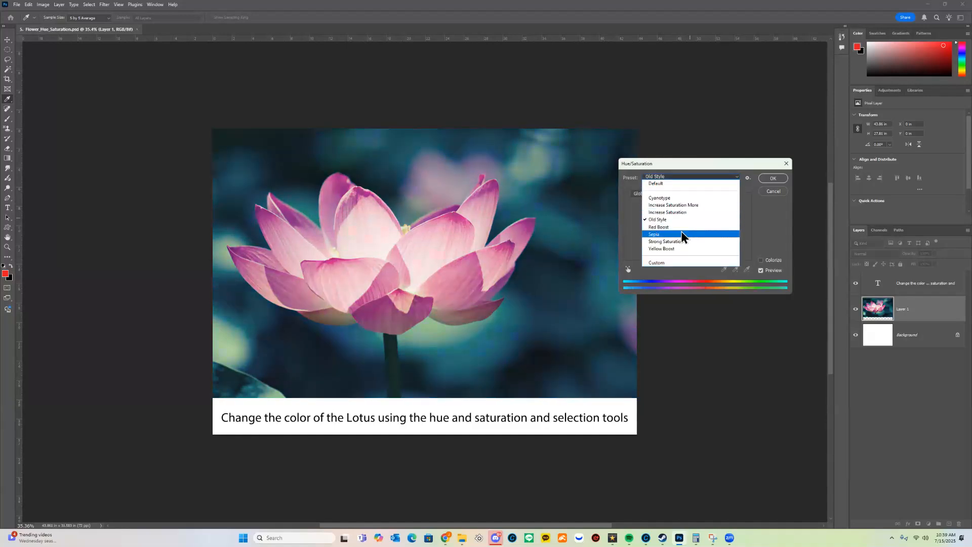
{"action": "left_click", "coordinate": [682, 231]}
{"action": "left_click", "coordinate": [697, 178]}
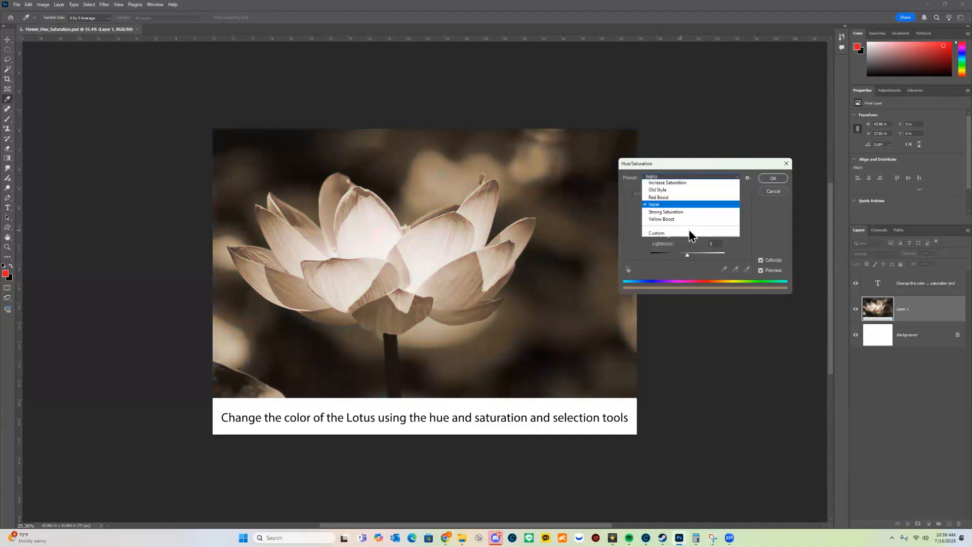
{"action": "left_click", "coordinate": [685, 241]}
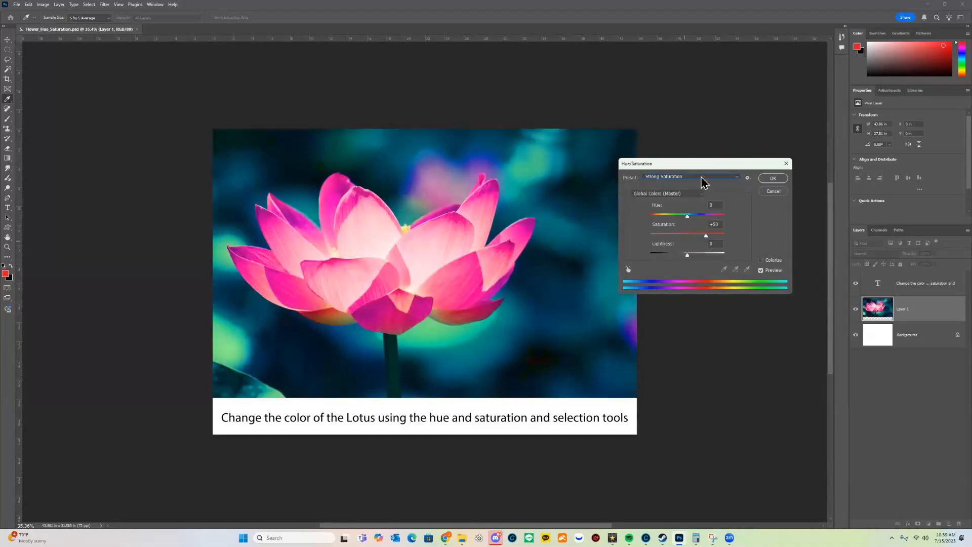
Set the Hue/Saturation preset back to Default with all values at zero.
{"action": "left_click", "coordinate": [701, 179]}
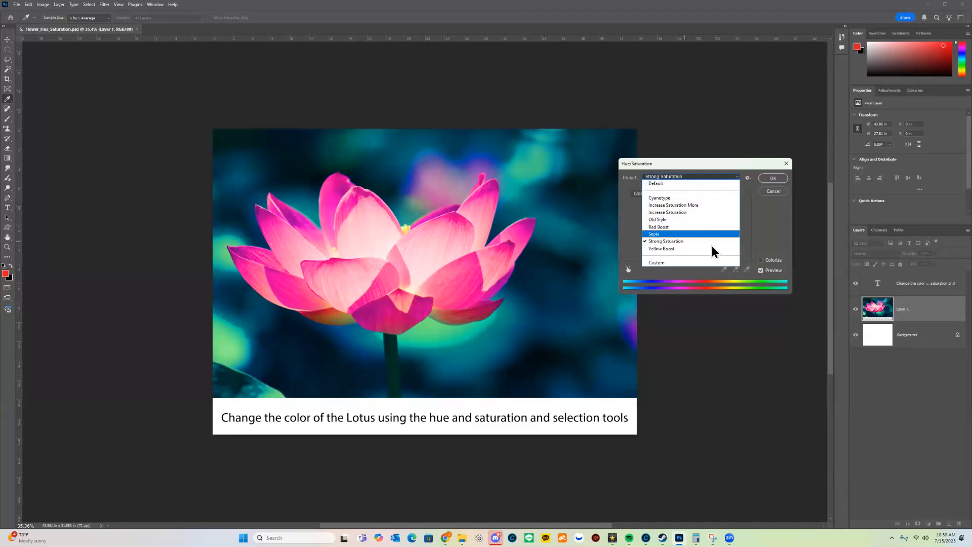
{"action": "left_click", "coordinate": [709, 262]}
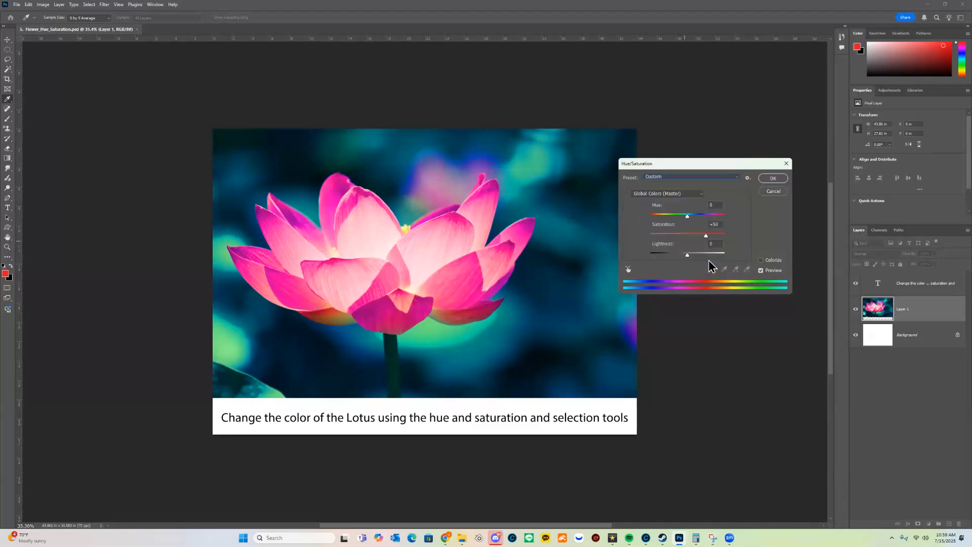
{"action": "left_click", "coordinate": [723, 178]}
{"action": "left_click", "coordinate": [716, 187]}
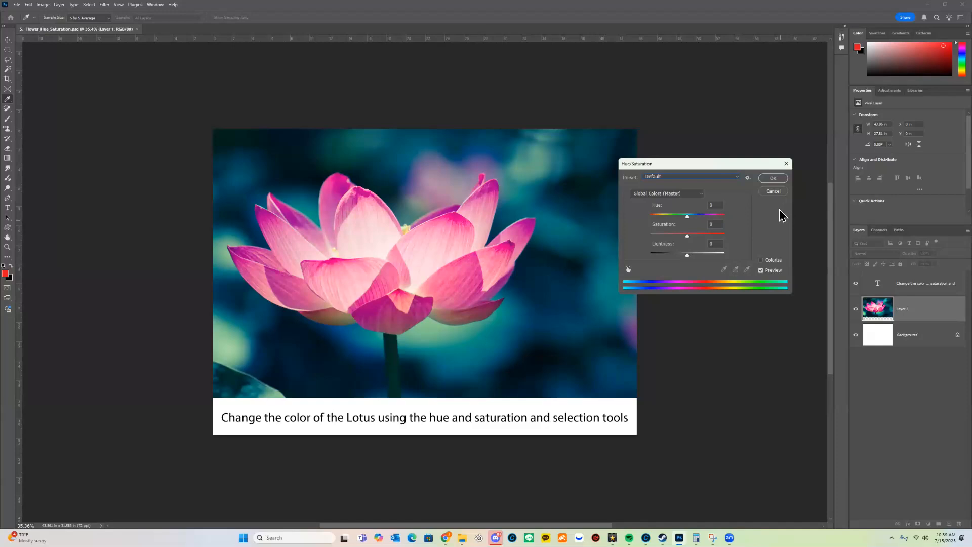
{"action": "left_click", "coordinate": [693, 193]}
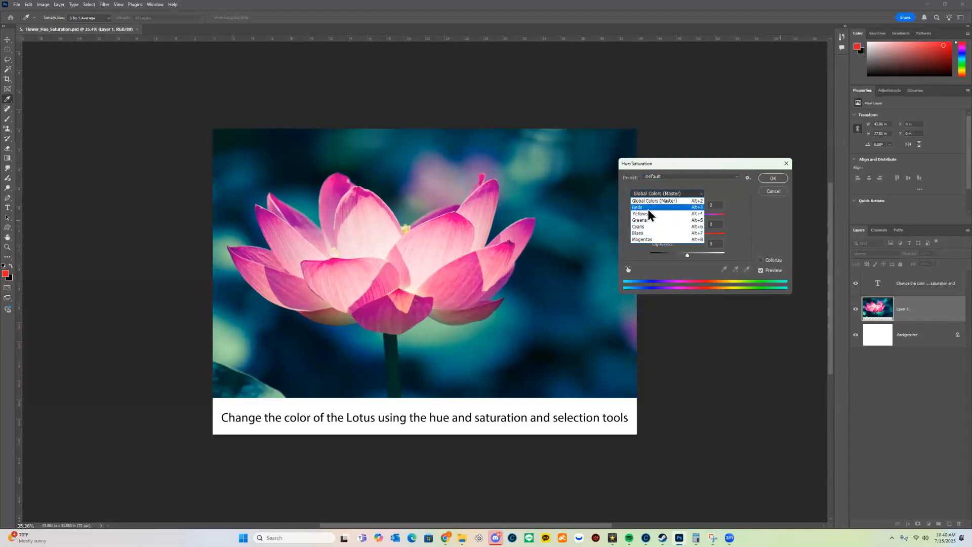
Try hue shifts on Magentas and Reds and Reds saturation -62, then cancel Hue/Saturation.
{"action": "left_click", "coordinate": [652, 242]}
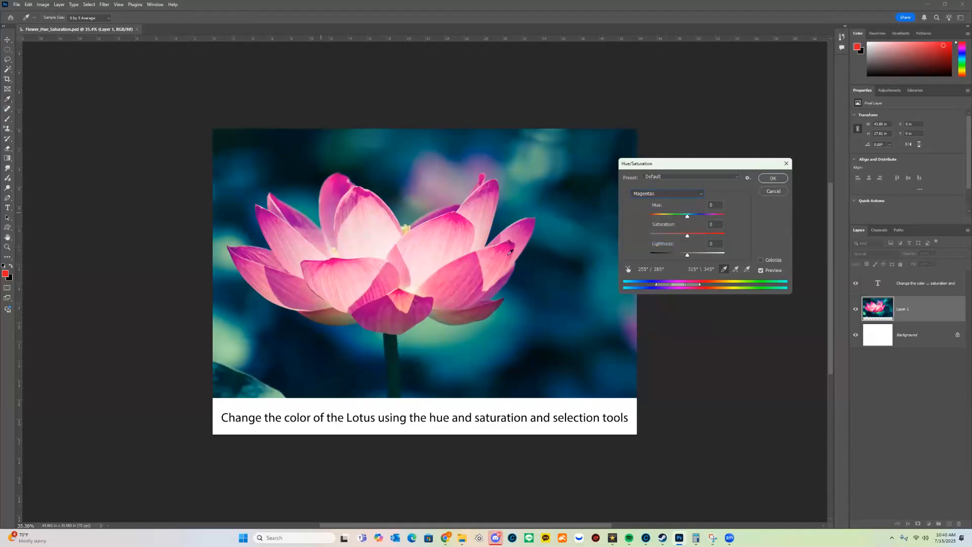
{"action": "left_click_drag", "start_coordinate": [687, 217], "coordinate": [652, 209]}
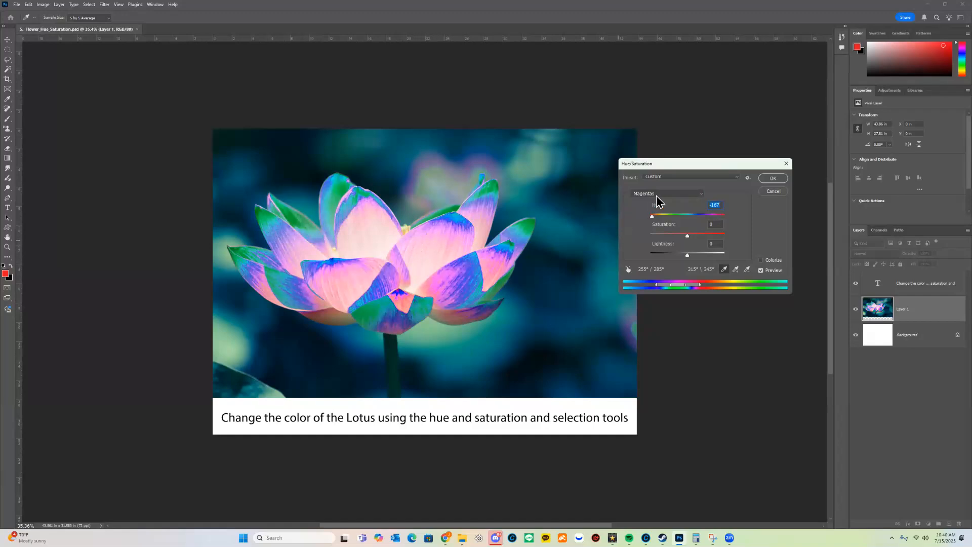
{"action": "left_click", "coordinate": [656, 196]}
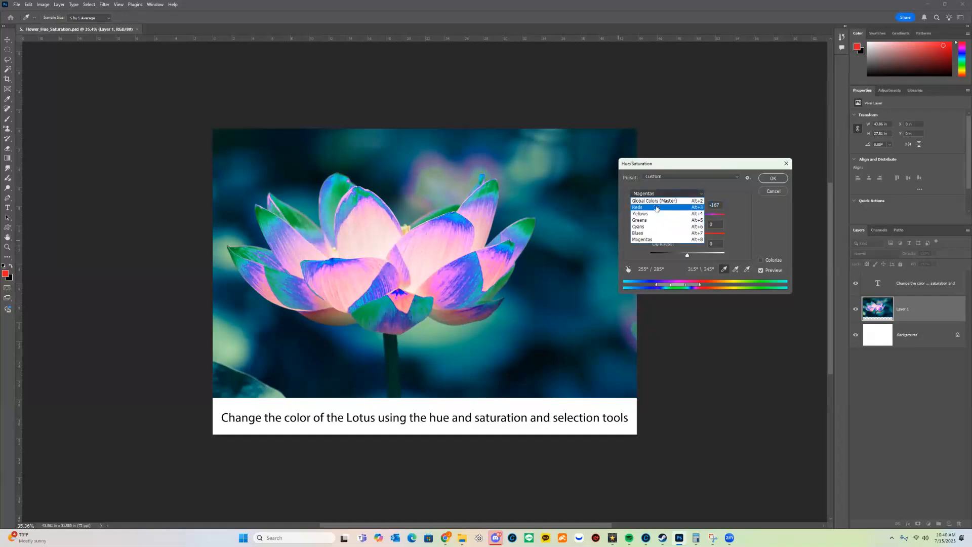
{"action": "left_click", "coordinate": [657, 208]}
{"action": "left_click_drag", "start_coordinate": [696, 215], "coordinate": [717, 217]}
{"action": "left_click", "coordinate": [686, 194]}
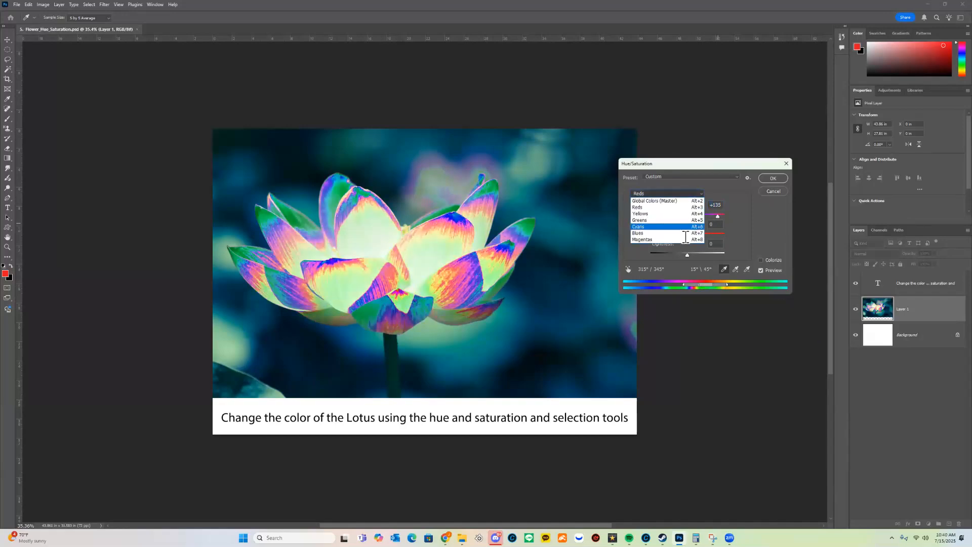
{"action": "left_click", "coordinate": [767, 226]}
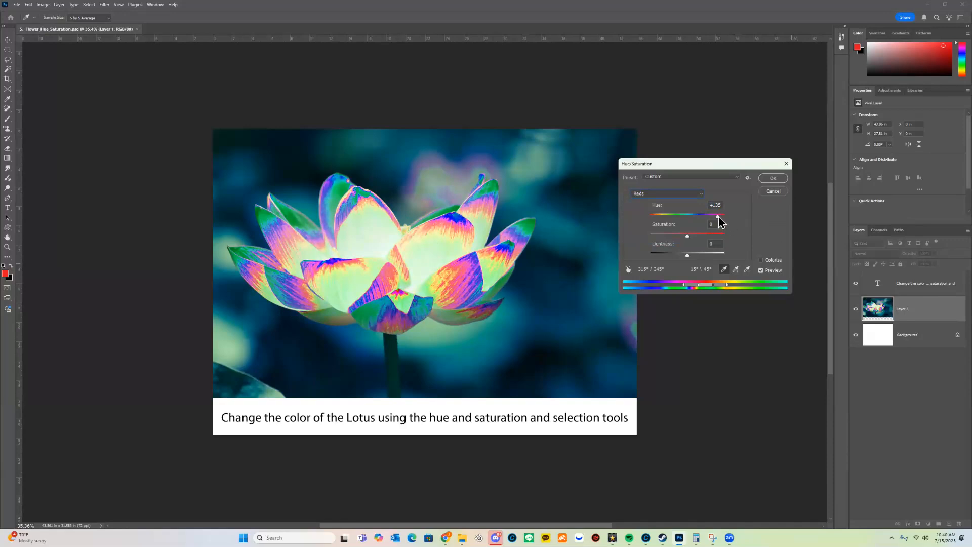
{"action": "left_click_drag", "start_coordinate": [689, 236], "coordinate": [701, 257]}
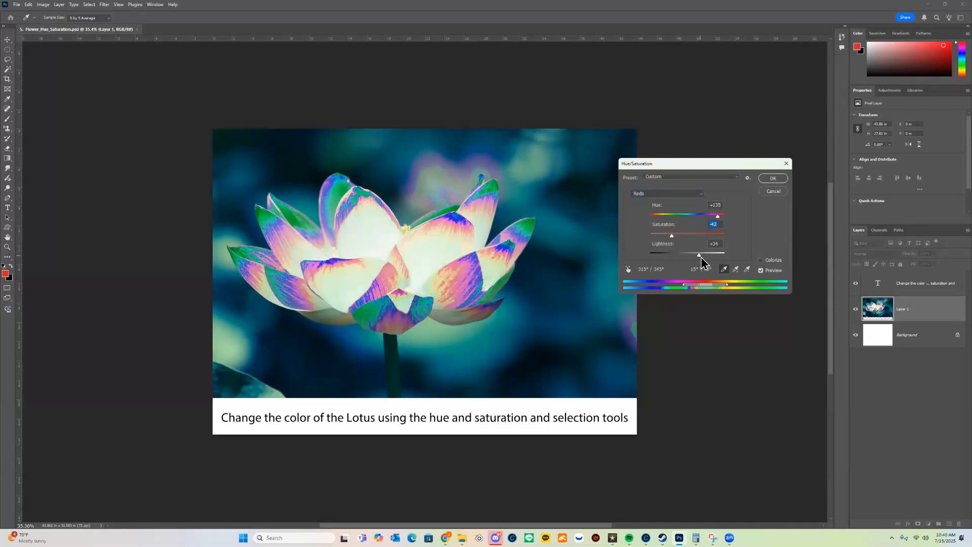
{"action": "left_click", "coordinate": [774, 192]}
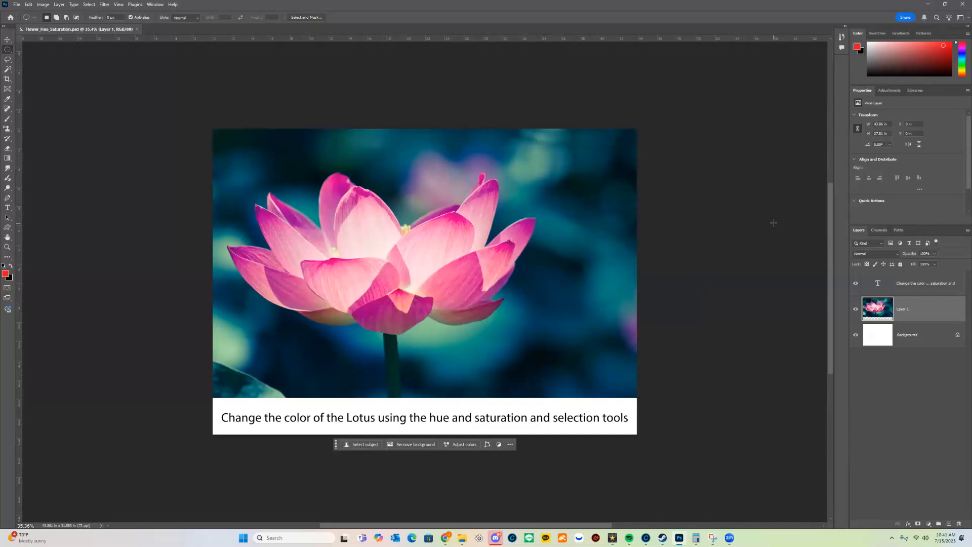
Draw an oval selection over the lotus's right side and preview hue +180, saturation +79 on it.
{"action": "left_click_drag", "start_coordinate": [448, 168], "coordinate": [611, 312]}
{"action": "key", "text": "ctrl+u"}
{"action": "left_click_drag", "start_coordinate": [687, 216], "coordinate": [724, 217]}
{"action": "left_click_drag", "start_coordinate": [688, 236], "coordinate": [724, 237]}
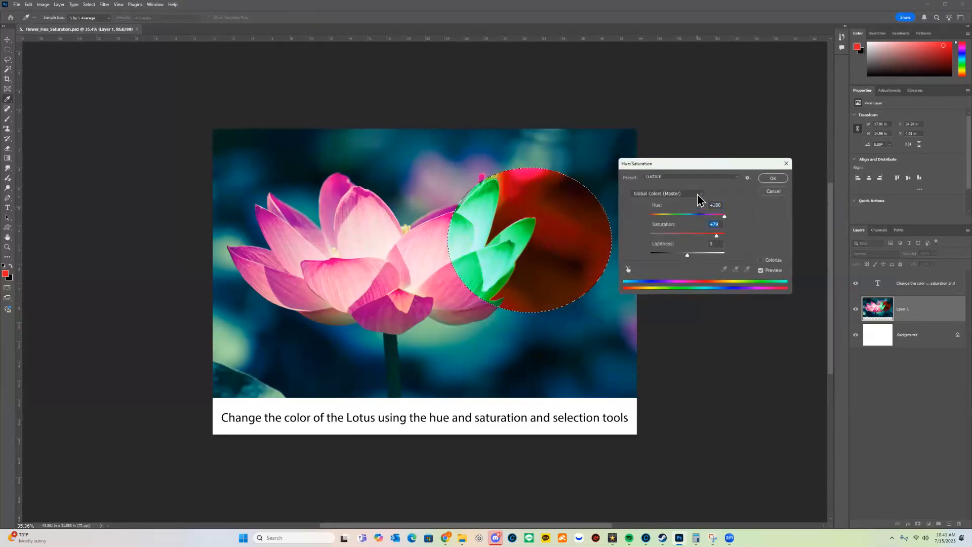
{"action": "left_click", "coordinate": [690, 194]}
{"action": "left_click", "coordinate": [679, 199]}
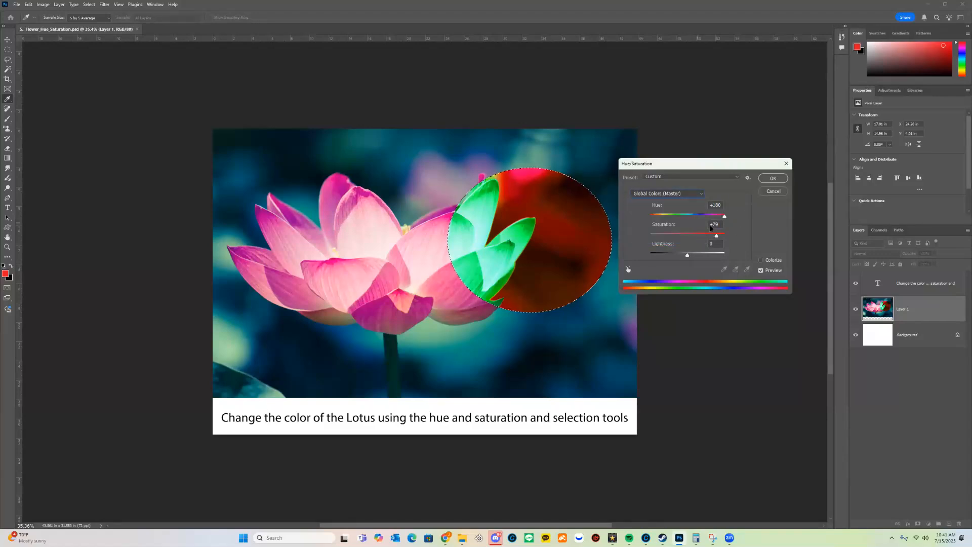
Try a Reds hue shift, return to all colours, cancel the recolour and deselect.
{"action": "left_click", "coordinate": [669, 194]}
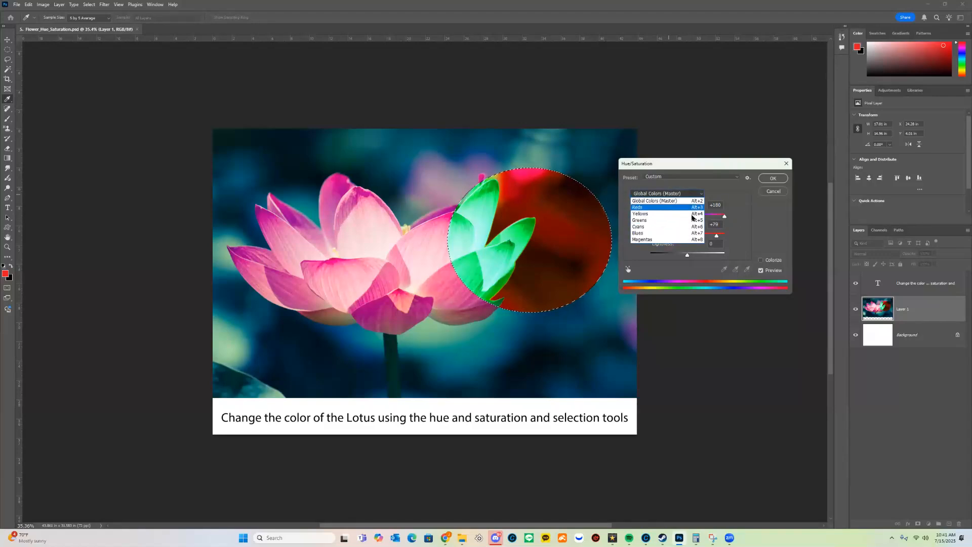
{"action": "left_click", "coordinate": [654, 207]}
{"action": "mouse_move", "coordinate": [688, 216]}
{"action": "left_mouse_down"}
{"action": "mouse_move", "coordinate": [733, 218]}
{"action": "mouse_move", "coordinate": [669, 217]}
{"action": "left_mouse_up"}
{"action": "left_click", "coordinate": [679, 193]}
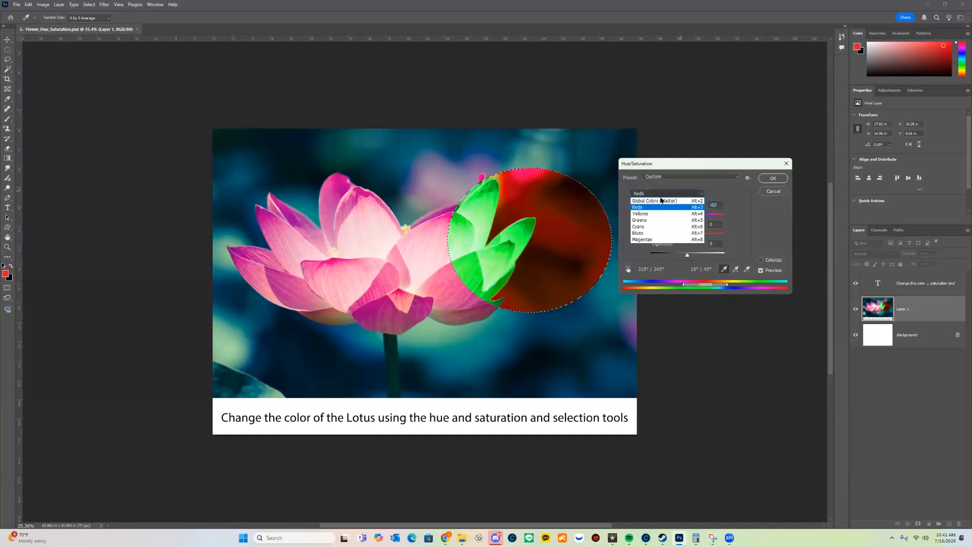
{"action": "left_click", "coordinate": [655, 201]}
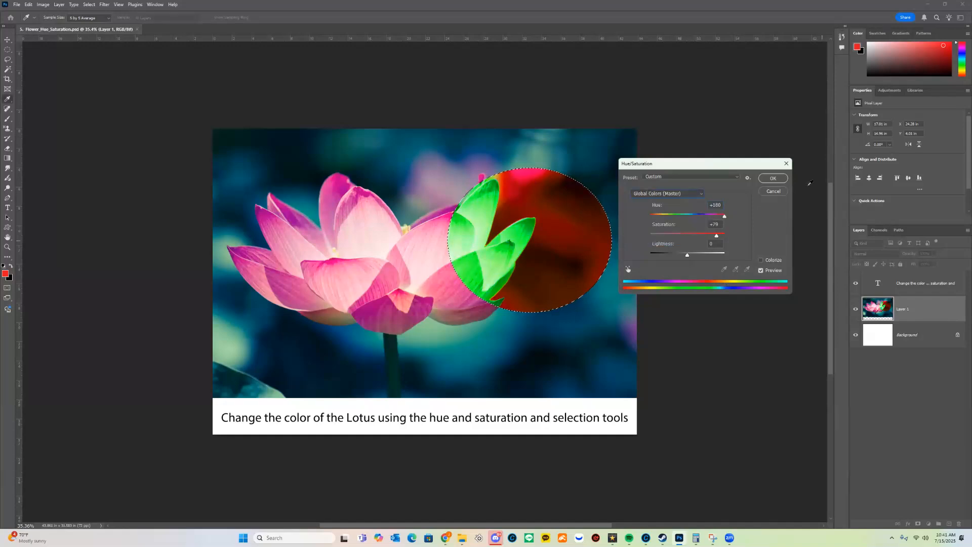
{"action": "left_click", "coordinate": [773, 191]}
{"action": "key", "text": "ctrl+d"}
{"action": "left_click_drag", "start_coordinate": [582, 224], "coordinate": [605, 259]}
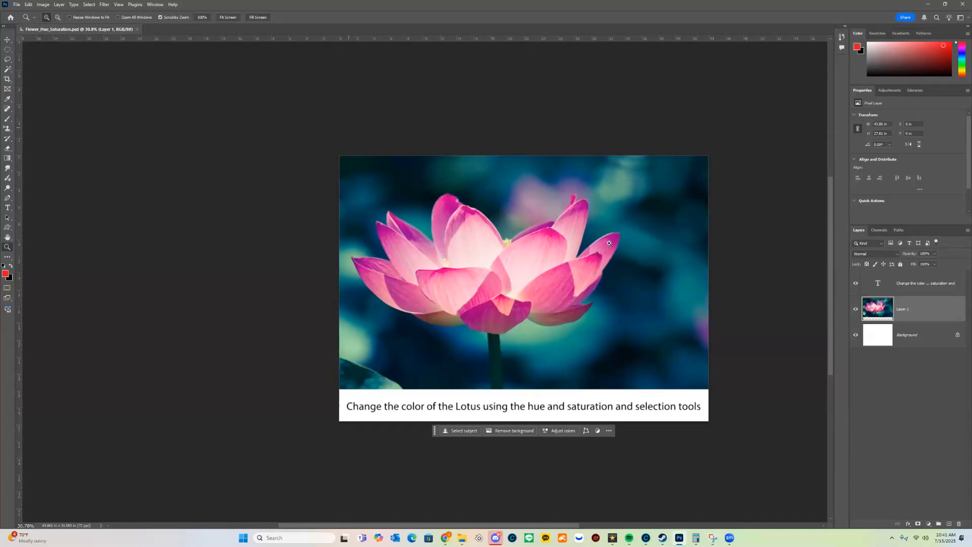
Zoom in on the lotus to about 48% and show the selection tools group.
{"action": "left_click_drag", "start_coordinate": [497, 255], "coordinate": [487, 233]}
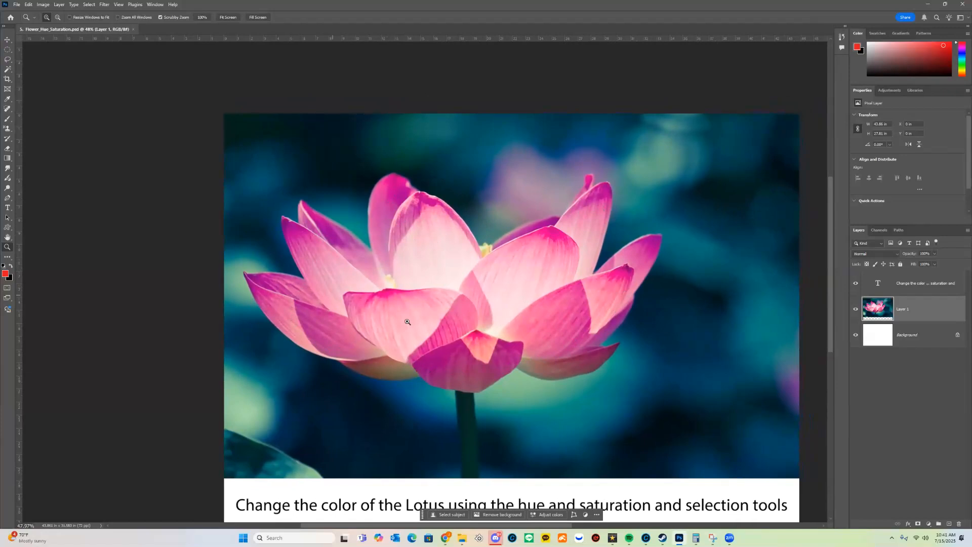
{"action": "left_click", "coordinate": [6, 71]}
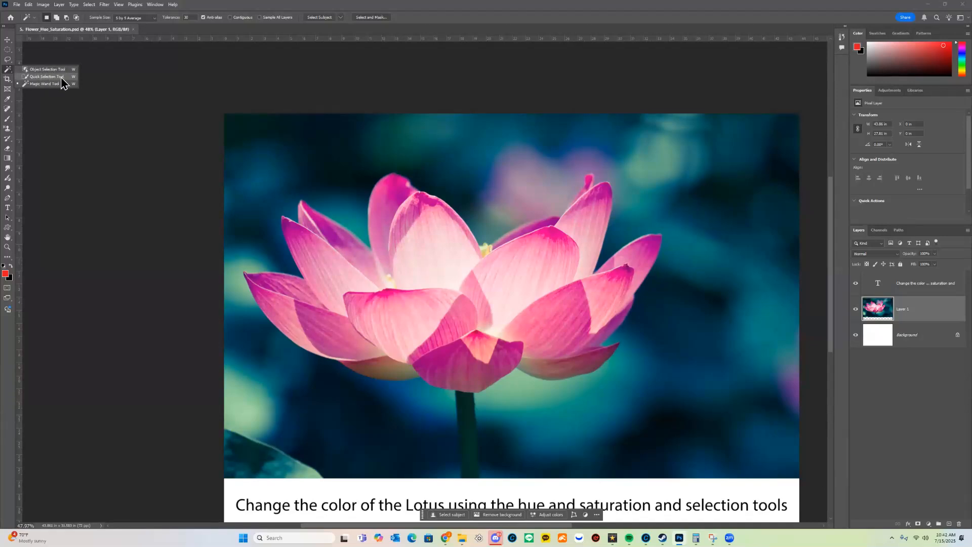
Paint a Quick Selection over the lotus petals, enlarging the brush to 200 for the upper-right petal.
{"action": "left_click", "coordinate": [46, 77]}
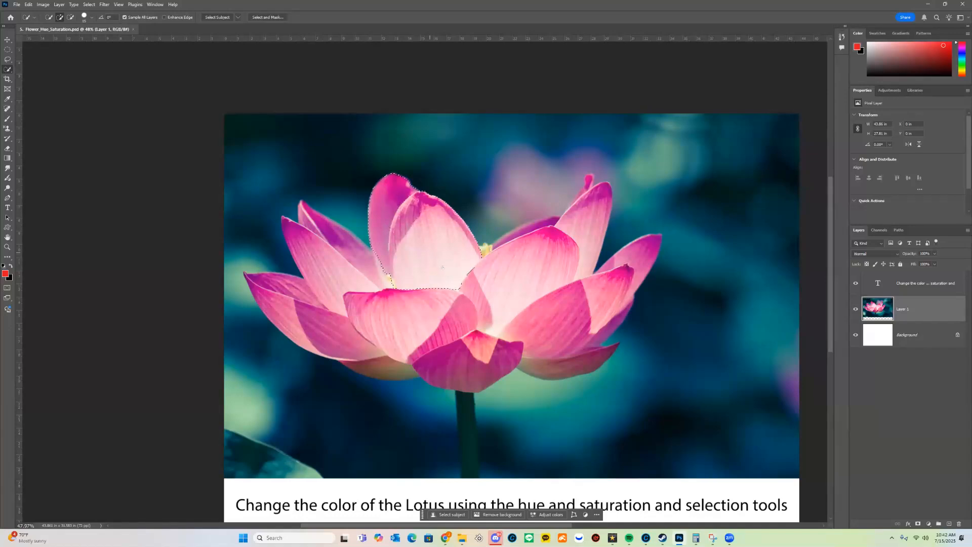
{"action": "mouse_move", "coordinate": [351, 274]}
{"action": "left_mouse_down"}
{"action": "mouse_move", "coordinate": [439, 340]}
{"action": "mouse_move", "coordinate": [474, 313]}
{"action": "left_mouse_up"}
{"action": "mouse_move", "coordinate": [512, 273]}
{"action": "left_mouse_down"}
{"action": "mouse_move", "coordinate": [565, 321]}
{"action": "mouse_move", "coordinate": [540, 326]}
{"action": "mouse_move", "coordinate": [557, 348]}
{"action": "mouse_move", "coordinate": [605, 297]}
{"action": "left_mouse_up"}
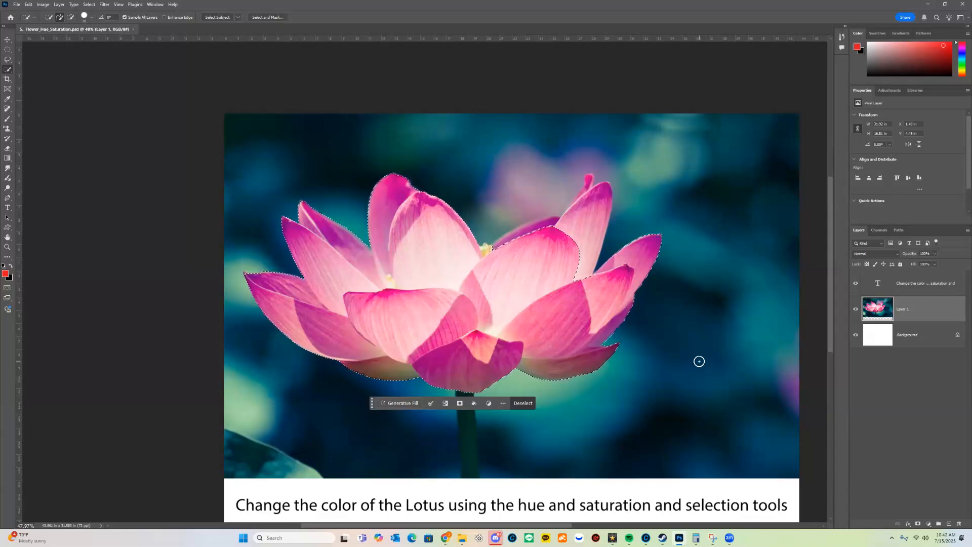
{"action": "key", "text": "bracketright"}
{"action": "key", "text": "bracketright"}
{"action": "key", "text": "bracketright"}
{"action": "key", "text": "bracketright"}
{"action": "key", "text": "bracketright"}
{"action": "key", "text": "bracketright"}
{"action": "key", "text": "bracketright"}
{"action": "key", "text": "bracketright"}
{"action": "key", "text": "bracketright"}
{"action": "key", "text": "bracketright"}
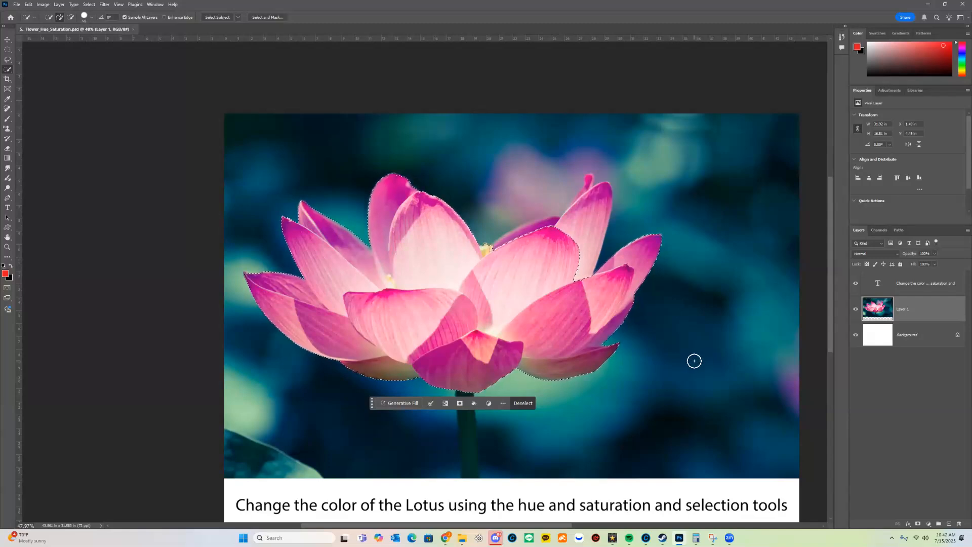
{"action": "mouse_move", "coordinate": [590, 188]}
{"action": "left_mouse_down"}
{"action": "mouse_move", "coordinate": [570, 217]}
{"action": "mouse_move", "coordinate": [488, 254]}
{"action": "mouse_move", "coordinate": [581, 191]}
{"action": "mouse_move", "coordinate": [569, 175]}
{"action": "left_mouse_up"}
{"action": "key", "text": "bracketleft"}
{"action": "key", "text": "bracketleft"}
{"action": "key", "text": "bracketleft"}
{"action": "key", "text": "bracketleft"}
{"action": "key", "text": "bracketleft"}
{"action": "key", "text": "bracketleft"}
{"action": "key", "text": "bracketleft"}
{"action": "key", "text": "bracketleft"}
{"action": "key", "text": "bracketleft"}
{"action": "key", "text": "bracketleft"}
Subtract the blurred background blob and gaps between petals, keeping the small petal tip selected.
{"action": "key", "text": "alt"}
{"action": "key", "text": "alt"}
{"action": "left_click_drag", "start_coordinate": [484, 233], "coordinate": [565, 185]}
{"action": "left_click_drag", "start_coordinate": [556, 151], "coordinate": [506, 169]}
{"action": "mouse_move", "coordinate": [481, 240]}
{"action": "left_mouse_down"}
{"action": "mouse_move", "coordinate": [561, 206]}
{"action": "mouse_move", "coordinate": [581, 178]}
{"action": "mouse_move", "coordinate": [547, 210]}
{"action": "mouse_move", "coordinate": [557, 212]}
{"action": "mouse_move", "coordinate": [533, 214]}
{"action": "left_mouse_up"}
{"action": "left_click_drag", "start_coordinate": [590, 177], "coordinate": [587, 184]}
{"action": "left_click", "coordinate": [605, 177], "text": "alt"}
{"action": "left_click_drag", "start_coordinate": [671, 343], "coordinate": [715, 331]}
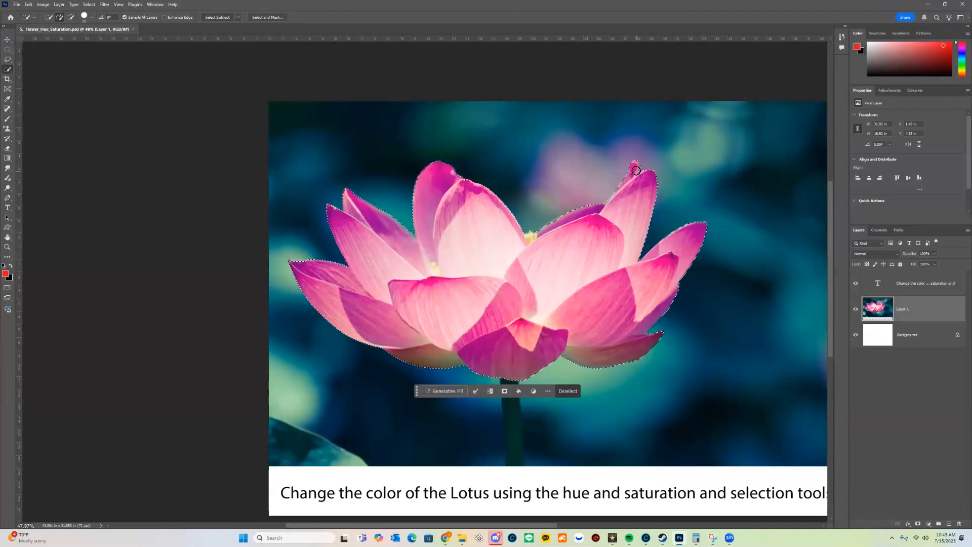
Zoom into the upper-right petal tips and extend the selection edge along the purple petal.
{"action": "key", "text": "z"}
{"action": "left_click_drag", "start_coordinate": [637, 170], "coordinate": [684, 170]}
{"action": "left_click_drag", "start_coordinate": [451, 353], "coordinate": [548, 315]}
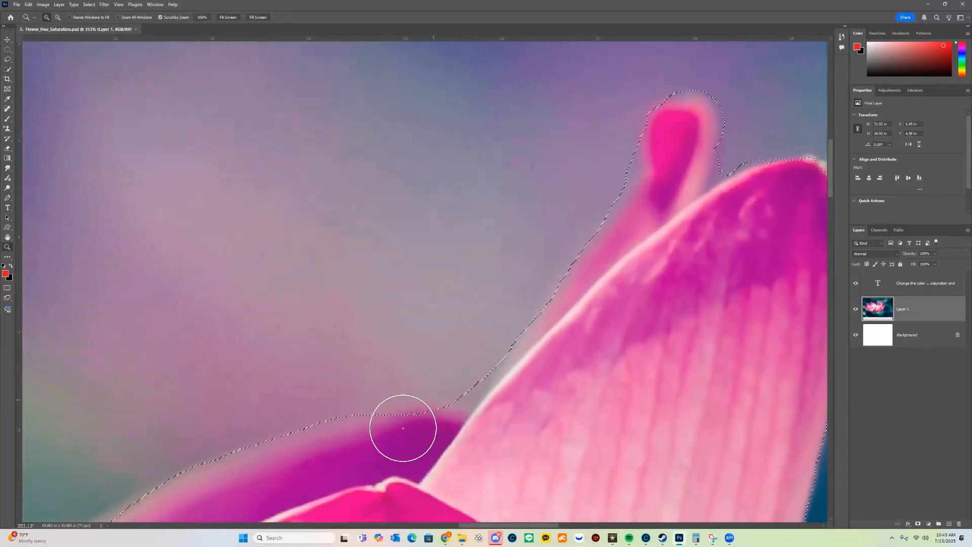
{"action": "left_click_drag", "start_coordinate": [384, 441], "coordinate": [461, 439]}
{"action": "left_click_drag", "start_coordinate": [568, 389], "coordinate": [570, 398]}
Cut background slivers beside the petal tips with the Lasso, then zoom back out to the whole lotus.
{"action": "key", "text": "l"}
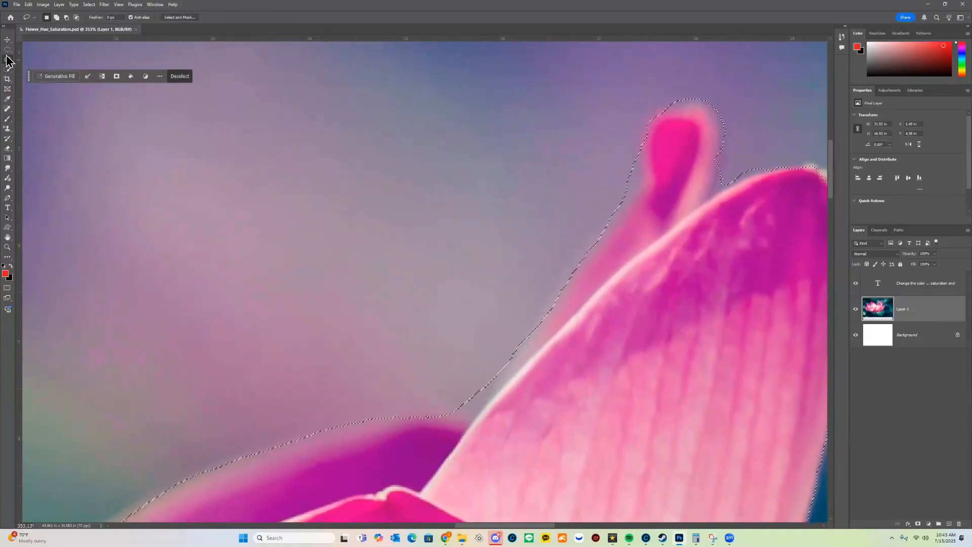
{"action": "mouse_move", "coordinate": [445, 416]}
{"action": "left_mouse_down"}
{"action": "mouse_move", "coordinate": [480, 421]}
{"action": "mouse_move", "coordinate": [526, 361]}
{"action": "left_mouse_up"}
{"action": "mouse_move", "coordinate": [495, 390]}
{"action": "left_mouse_down"}
{"action": "mouse_move", "coordinate": [524, 366]}
{"action": "mouse_move", "coordinate": [499, 324]}
{"action": "mouse_move", "coordinate": [514, 371]}
{"action": "mouse_move", "coordinate": [495, 394]}
{"action": "mouse_move", "coordinate": [532, 325]}
{"action": "mouse_move", "coordinate": [454, 324]}
{"action": "left_mouse_up"}
{"action": "left_click_drag", "start_coordinate": [607, 349], "coordinate": [553, 358]}
{"action": "left_click_drag", "start_coordinate": [637, 364], "coordinate": [607, 284]}
{"action": "key", "text": "l"}
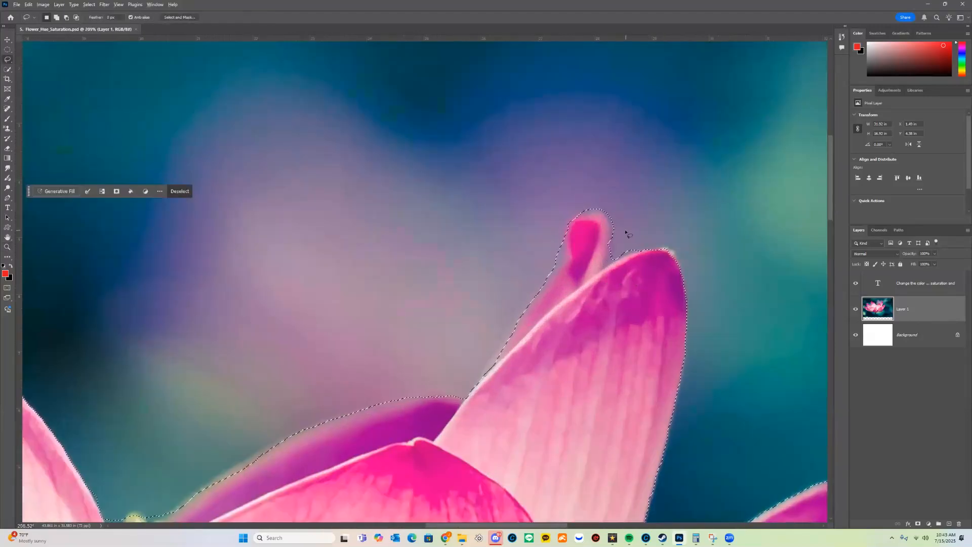
{"action": "mouse_move", "coordinate": [606, 258]}
{"action": "left_mouse_down"}
{"action": "mouse_move", "coordinate": [603, 267]}
{"action": "mouse_move", "coordinate": [617, 262]}
{"action": "mouse_move", "coordinate": [607, 270]}
{"action": "mouse_move", "coordinate": [660, 234]}
{"action": "mouse_move", "coordinate": [646, 218]}
{"action": "left_mouse_up"}
{"action": "key", "text": "z"}
{"action": "left_click_drag", "start_coordinate": [696, 294], "coordinate": [602, 310]}
{"action": "left_click_drag", "start_coordinate": [723, 418], "coordinate": [724, 400]}
{"action": "scroll", "coordinate": [612, 349], "scroll_direction": "down", "scroll_amount": 2}
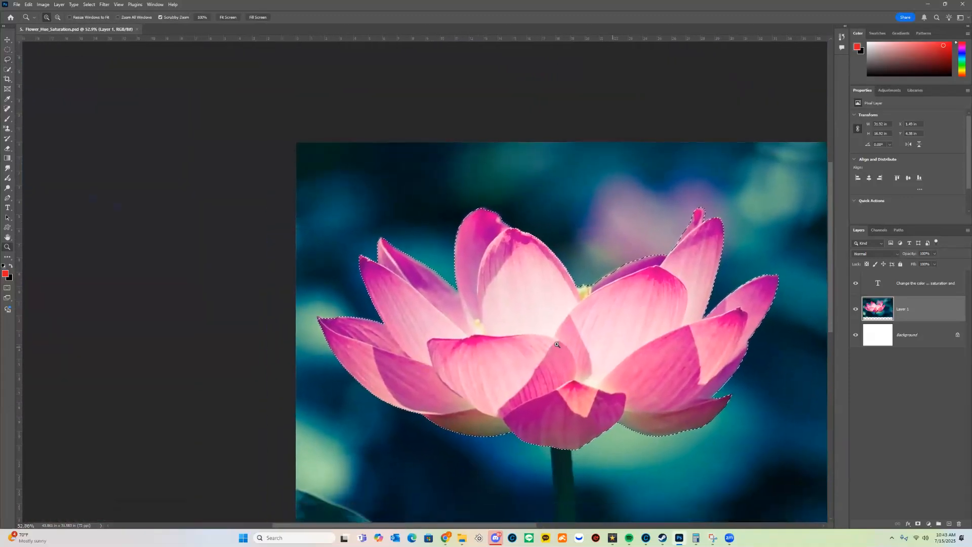
{"action": "scroll", "coordinate": [508, 369], "scroll_direction": "down", "scroll_amount": 1}
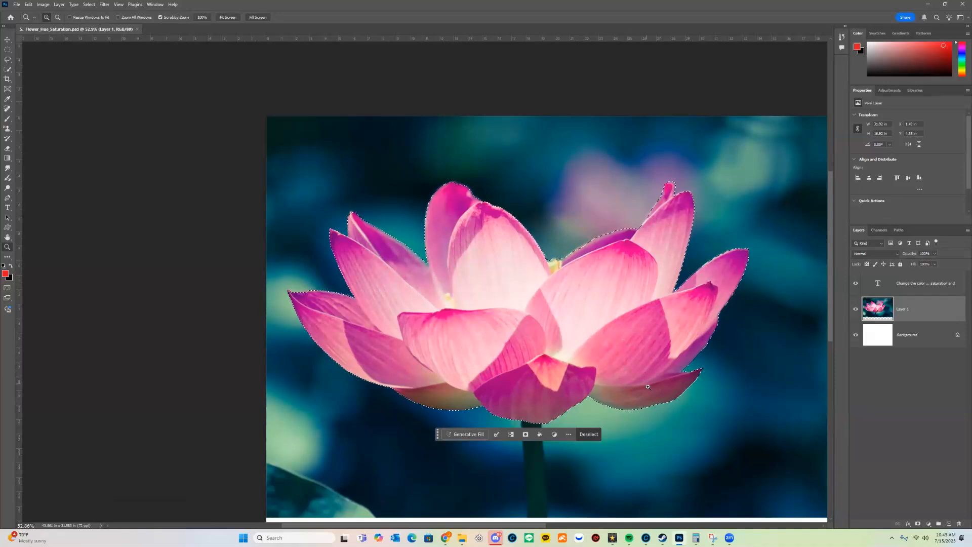
{"action": "mouse_move", "coordinate": [632, 349]}
{"action": "left_mouse_down"}
{"action": "mouse_move", "coordinate": [595, 350]}
{"action": "mouse_move", "coordinate": [614, 349]}
{"action": "left_mouse_up"}
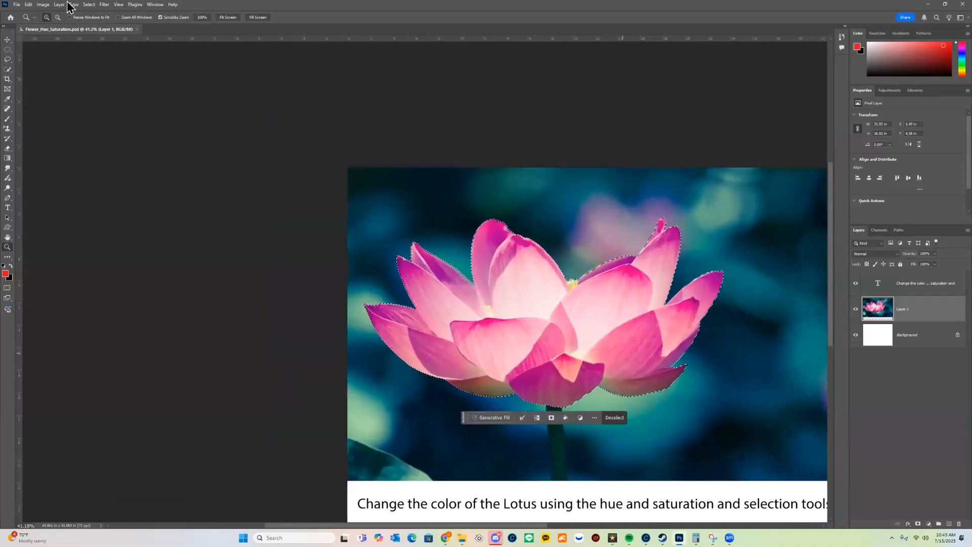
{"action": "left_click", "coordinate": [45, 5]}
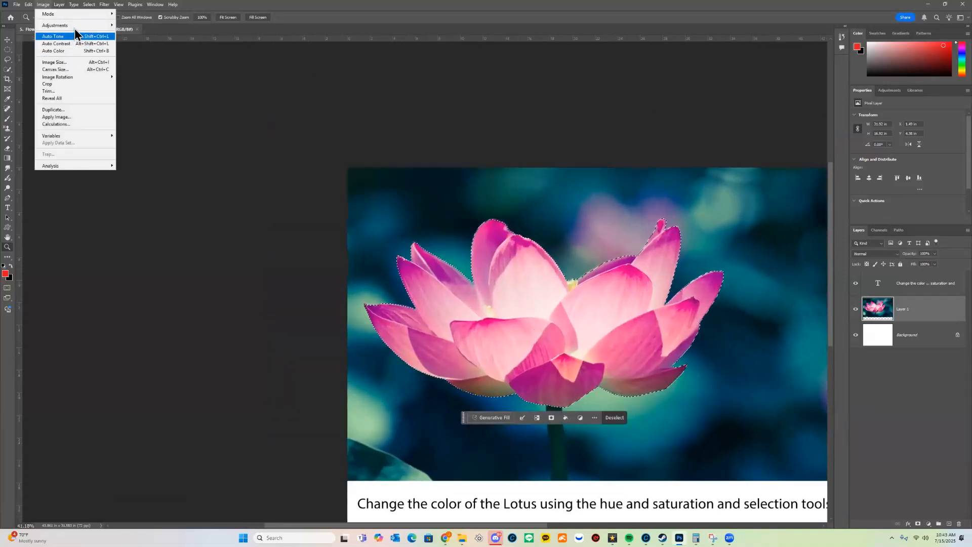
{"action": "mouse_move", "coordinate": [75, 26]}
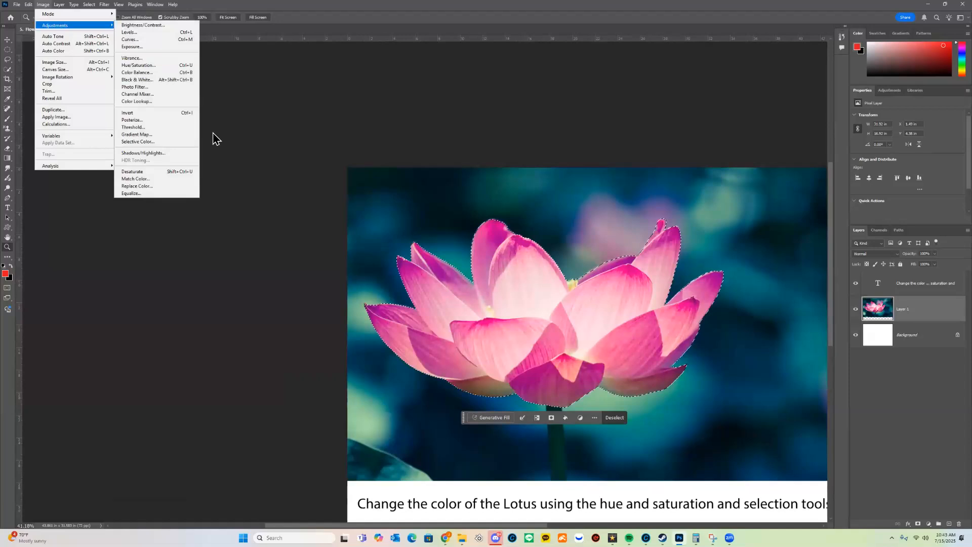
{"action": "left_click", "coordinate": [144, 65]}
{"action": "left_click_drag", "start_coordinate": [687, 217], "coordinate": [663, 223]}
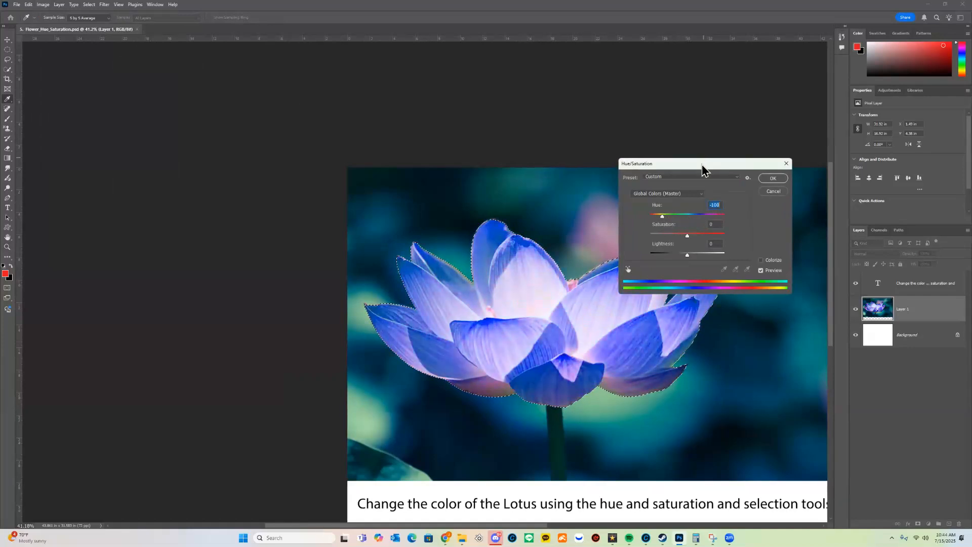
{"action": "left_click_drag", "start_coordinate": [701, 166], "coordinate": [306, 131]}
{"action": "left_click_drag", "start_coordinate": [275, 182], "coordinate": [318, 184]}
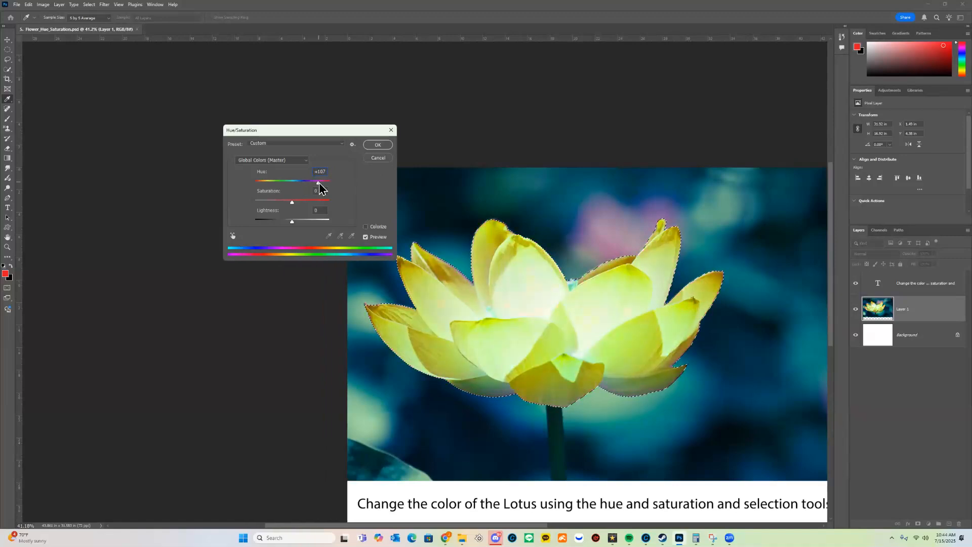
{"action": "left_click", "coordinate": [381, 159]}
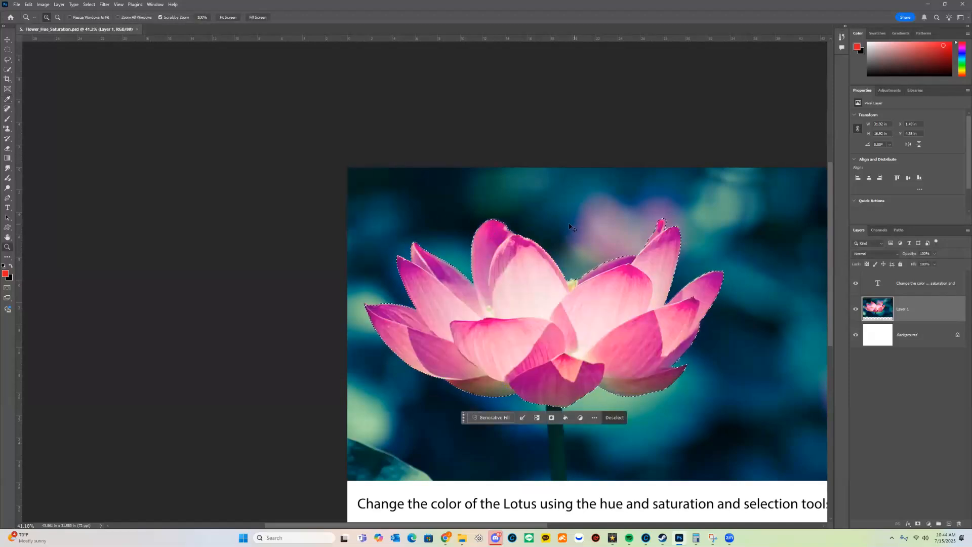
Apply a yellow-orange hue shift to the selected lotus, then undo it and deselect.
{"action": "key", "text": "ctrl+u"}
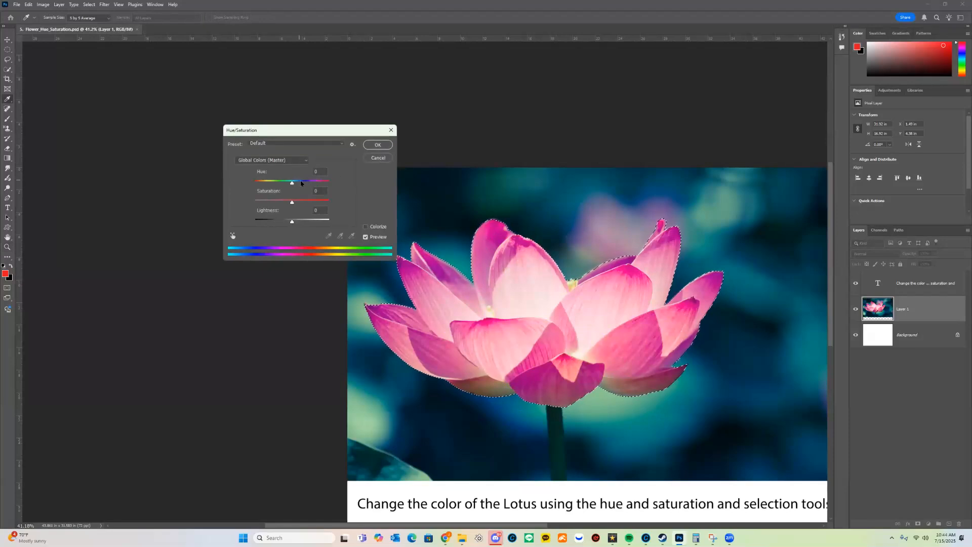
{"action": "left_click_drag", "start_coordinate": [292, 181], "coordinate": [313, 183]}
{"action": "left_click", "coordinate": [378, 144]}
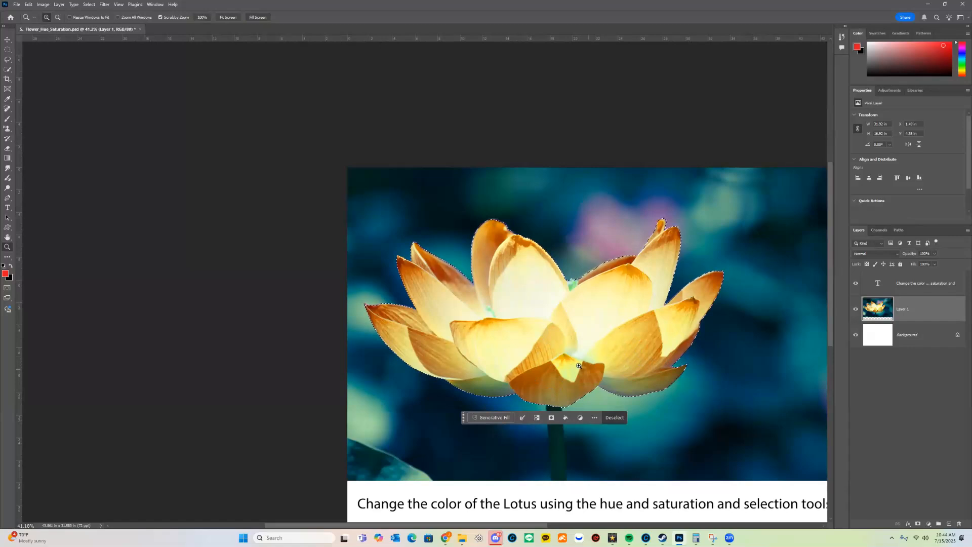
{"action": "key", "text": "ctrl+d"}
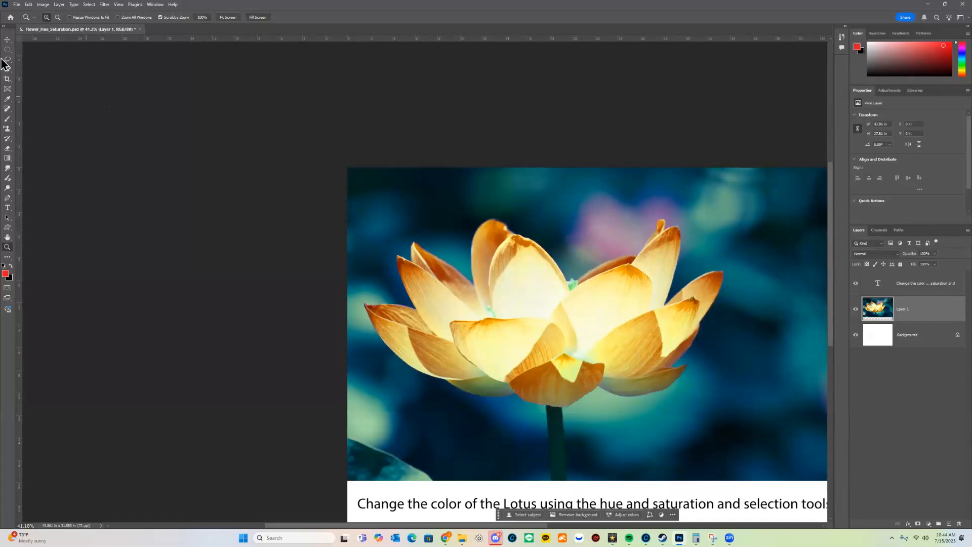
{"action": "key", "text": "ctrl+z"}
{"action": "key", "text": "ctrl+z"}
{"action": "key", "text": "ctrl+d"}
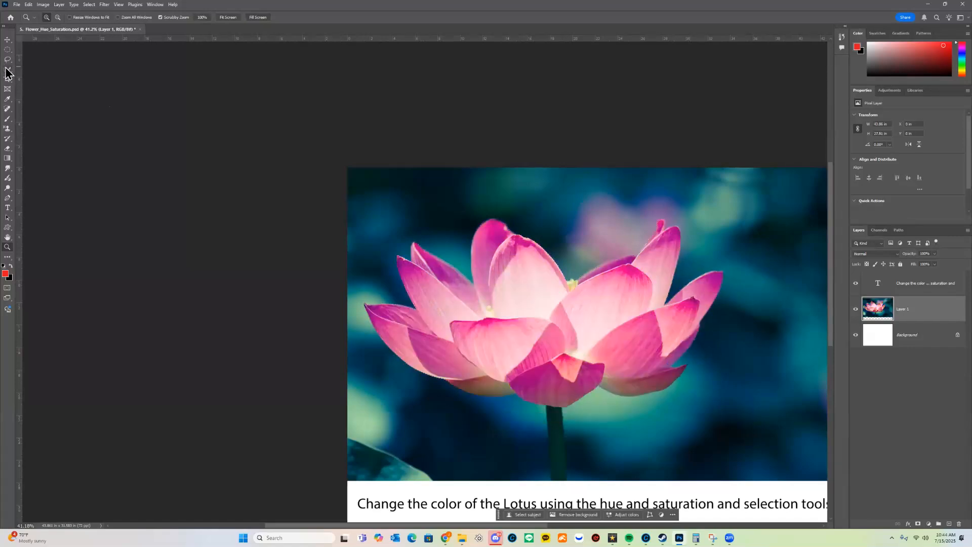
Select the whole lotus with a single click of the Object Selection Tool.
{"action": "left_click", "coordinate": [7, 70]}
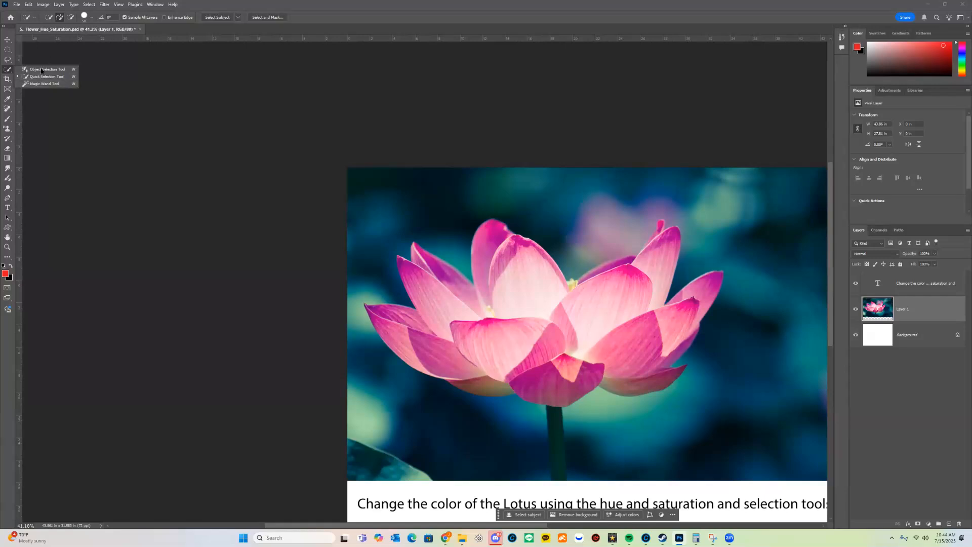
{"action": "left_click", "coordinate": [45, 70]}
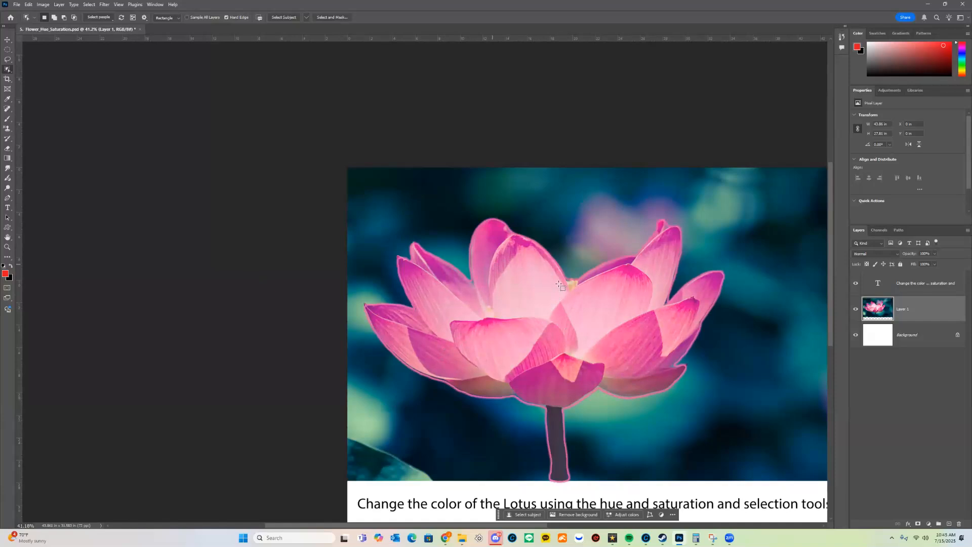
{"action": "left_click", "coordinate": [638, 265]}
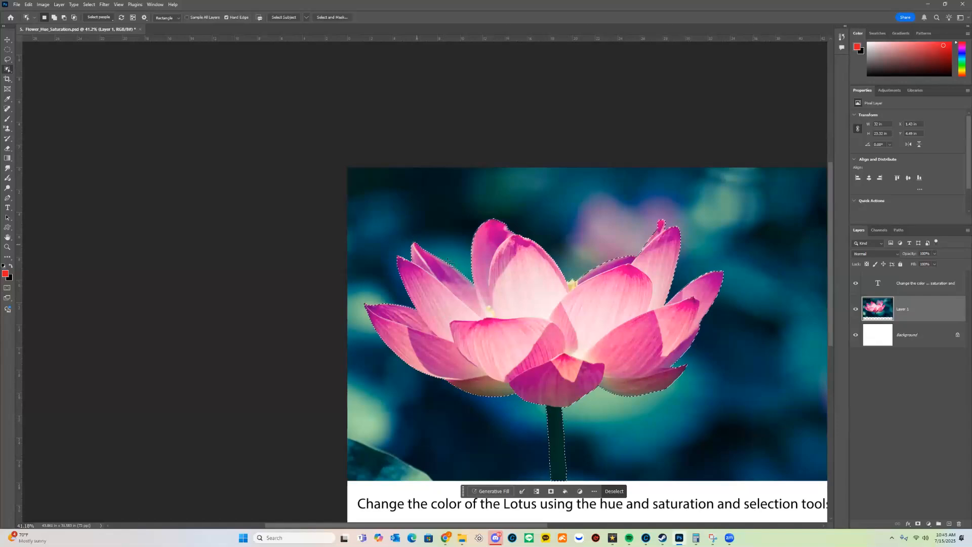
Zoom in on the stem and lasso part of it out of the selection.
{"action": "key", "text": "z"}
{"action": "left_click_drag", "start_coordinate": [463, 269], "coordinate": [532, 354]}
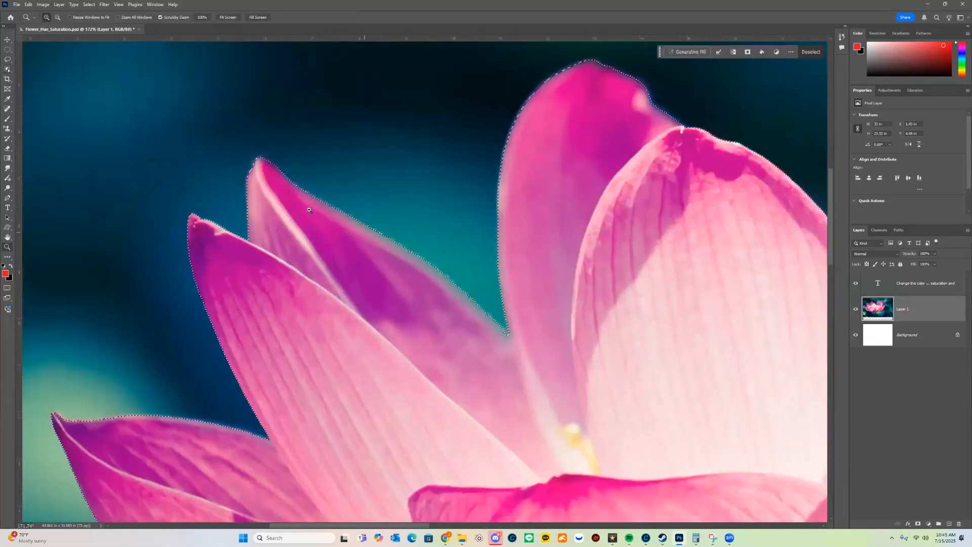
{"action": "mouse_move", "coordinate": [588, 450]}
{"action": "left_mouse_down"}
{"action": "mouse_move", "coordinate": [552, 358]}
{"action": "mouse_move", "coordinate": [490, 256]}
{"action": "mouse_move", "coordinate": [472, 278]}
{"action": "left_mouse_up"}
{"action": "key", "text": "l"}
{"action": "mouse_move", "coordinate": [523, 218]}
{"action": "left_mouse_down"}
{"action": "mouse_move", "coordinate": [590, 230]}
{"action": "mouse_move", "coordinate": [643, 279]}
{"action": "mouse_move", "coordinate": [376, 318]}
{"action": "mouse_move", "coordinate": [491, 240]}
{"action": "left_mouse_up"}
Subtract the rest of the stem with Quick Selection, then zoom back out to the whole flower.
{"action": "key", "text": "w"}
{"action": "mouse_move", "coordinate": [569, 302]}
{"action": "left_mouse_down"}
{"action": "mouse_move", "coordinate": [562, 308]}
{"action": "mouse_move", "coordinate": [528, 269]}
{"action": "mouse_move", "coordinate": [515, 241]}
{"action": "left_mouse_up"}
{"action": "mouse_move", "coordinate": [585, 267]}
{"action": "left_mouse_down"}
{"action": "mouse_move", "coordinate": [573, 287]}
{"action": "mouse_move", "coordinate": [558, 423]}
{"action": "mouse_move", "coordinate": [560, 337]}
{"action": "mouse_move", "coordinate": [579, 368]}
{"action": "mouse_move", "coordinate": [498, 346]}
{"action": "mouse_move", "coordinate": [506, 376]}
{"action": "mouse_move", "coordinate": [571, 435]}
{"action": "left_mouse_up"}
{"action": "mouse_move", "coordinate": [625, 418]}
{"action": "left_mouse_down"}
{"action": "mouse_move", "coordinate": [620, 350]}
{"action": "mouse_move", "coordinate": [557, 446]}
{"action": "left_mouse_up"}
{"action": "left_click", "coordinate": [587, 460], "text": "alt"}
{"action": "mouse_move", "coordinate": [596, 388]}
{"action": "left_mouse_down"}
{"action": "mouse_move", "coordinate": [625, 378]}
{"action": "mouse_move", "coordinate": [585, 427]}
{"action": "left_mouse_up"}
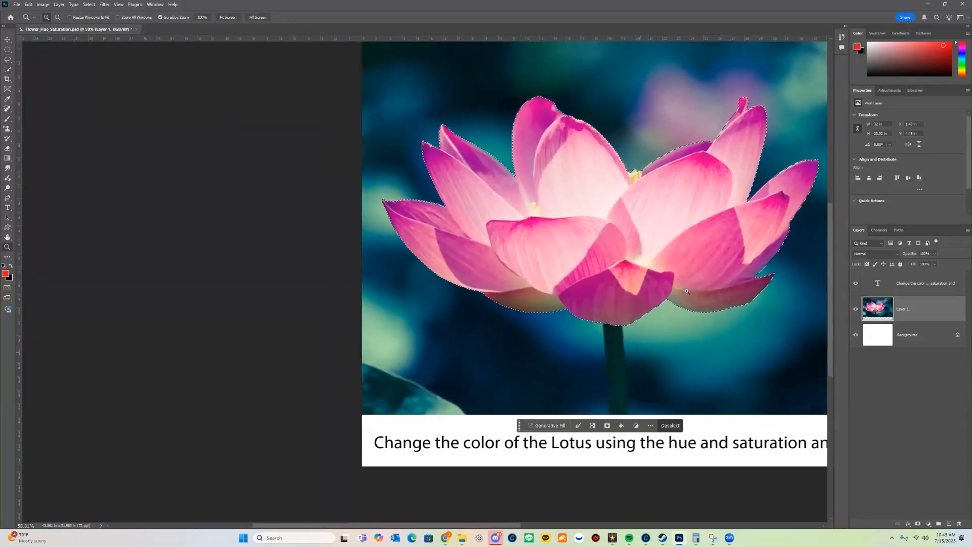
{"action": "left_click_drag", "start_coordinate": [687, 292], "coordinate": [648, 327]}
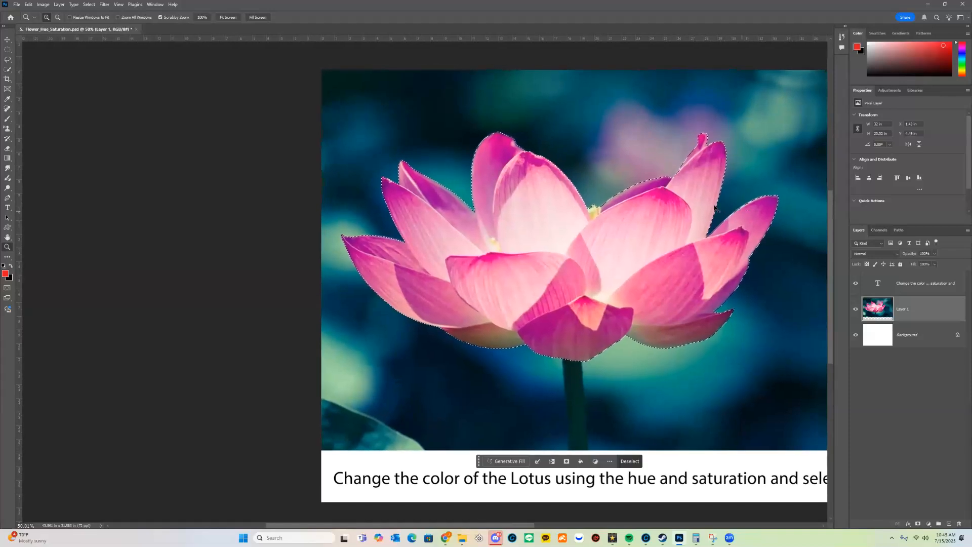
{"action": "key", "text": "ctrl+u"}
Shift the petals' hue to blue (-102), apply it, and deselect.
{"action": "left_click_drag", "start_coordinate": [298, 185], "coordinate": [267, 182]}
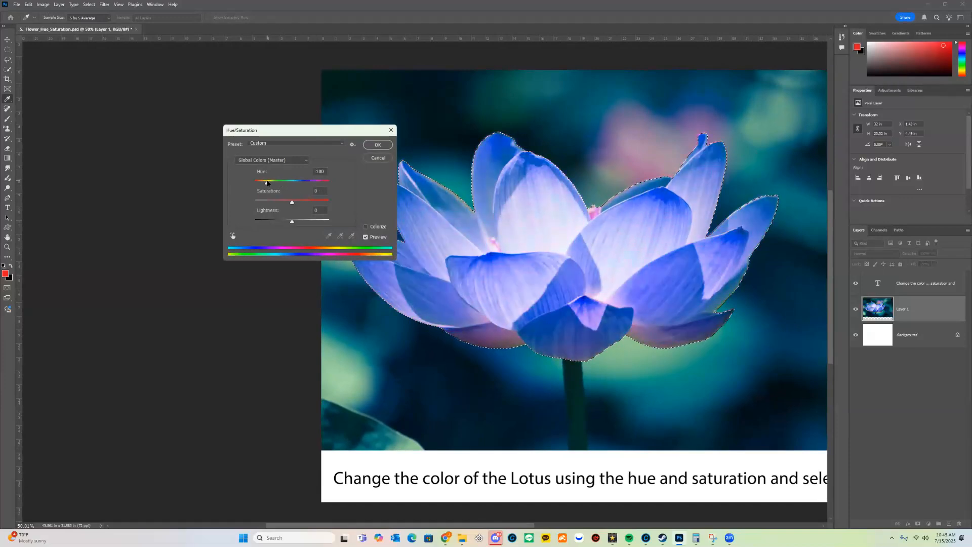
{"action": "left_click", "coordinate": [378, 144]}
{"action": "key", "text": "ctrl+d"}
{"action": "left_click_drag", "start_coordinate": [754, 268], "coordinate": [689, 267]}
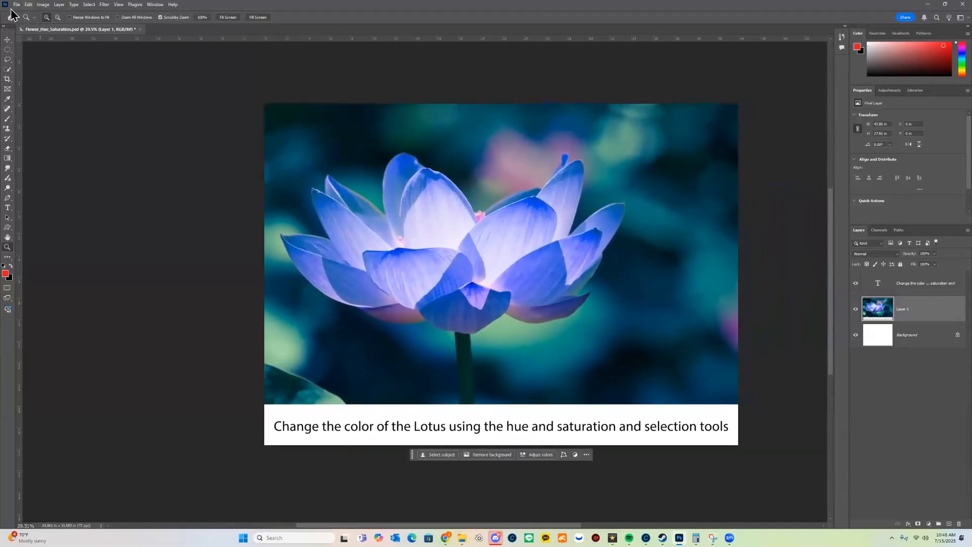
{"action": "left_click", "coordinate": [16, 5]}
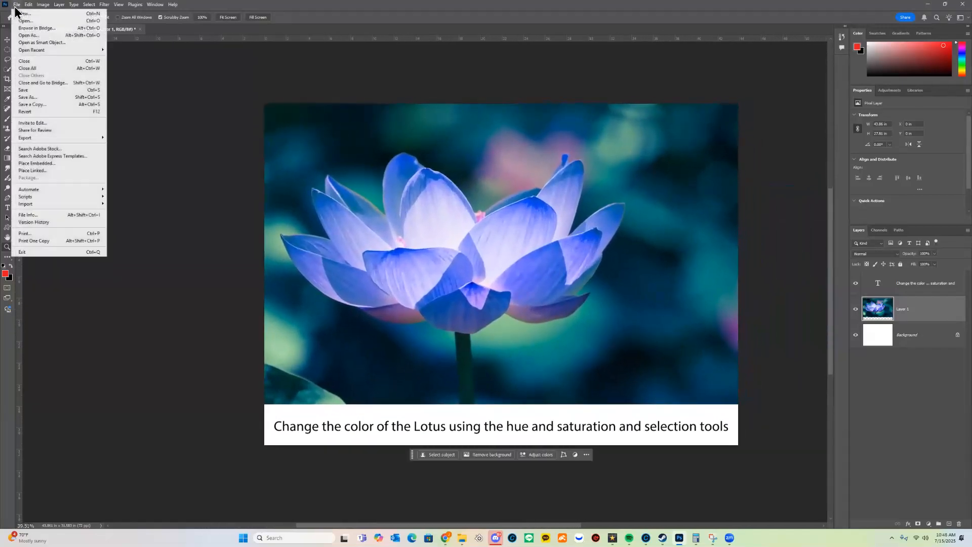
Save the document as a PSD with the student's name prefixed to the file name.
{"action": "left_click", "coordinate": [47, 98]}
{"action": "key", "text": "Home"}
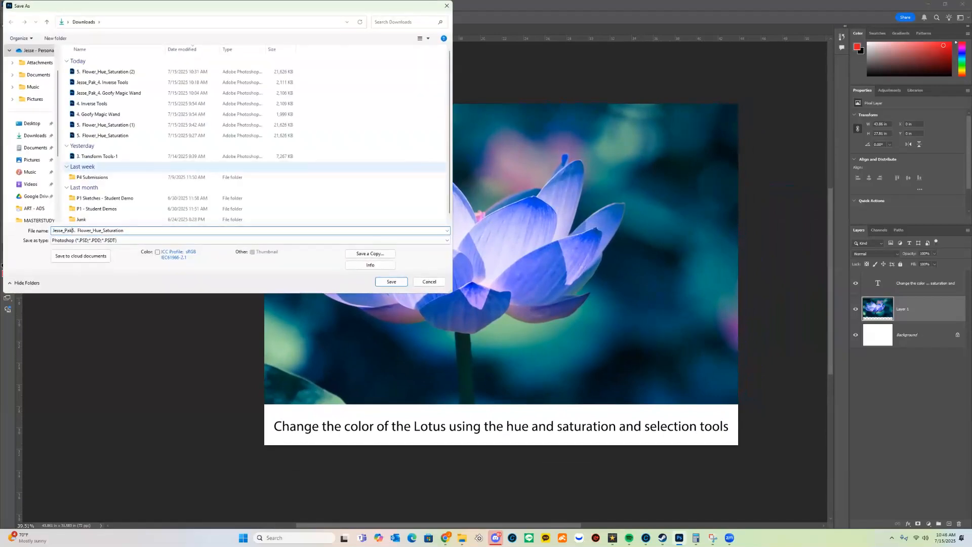
{"action": "key", "text": "Return"}
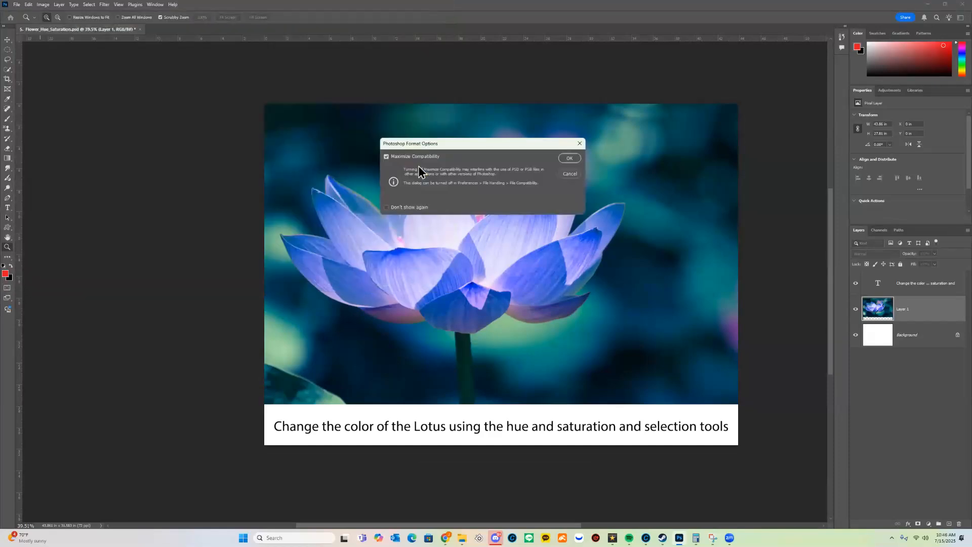
{"action": "key", "text": "Return"}
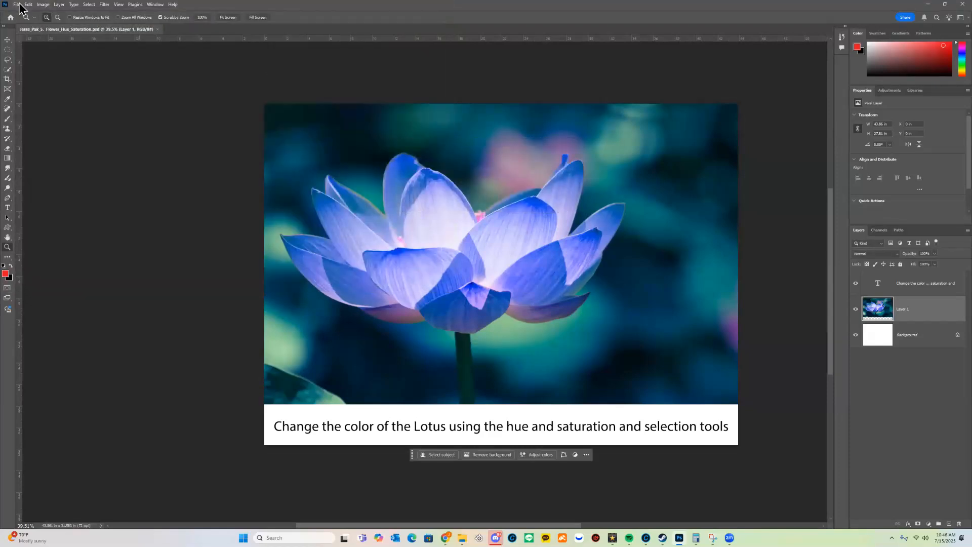
Save a JPEG copy of the image at quality 12.
{"action": "left_click", "coordinate": [18, 5]}
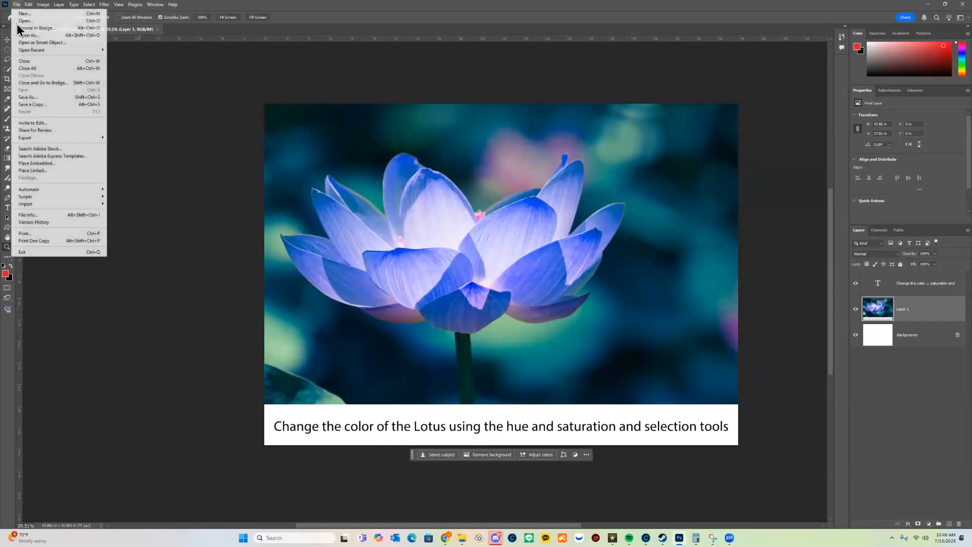
{"action": "left_click", "coordinate": [47, 104]}
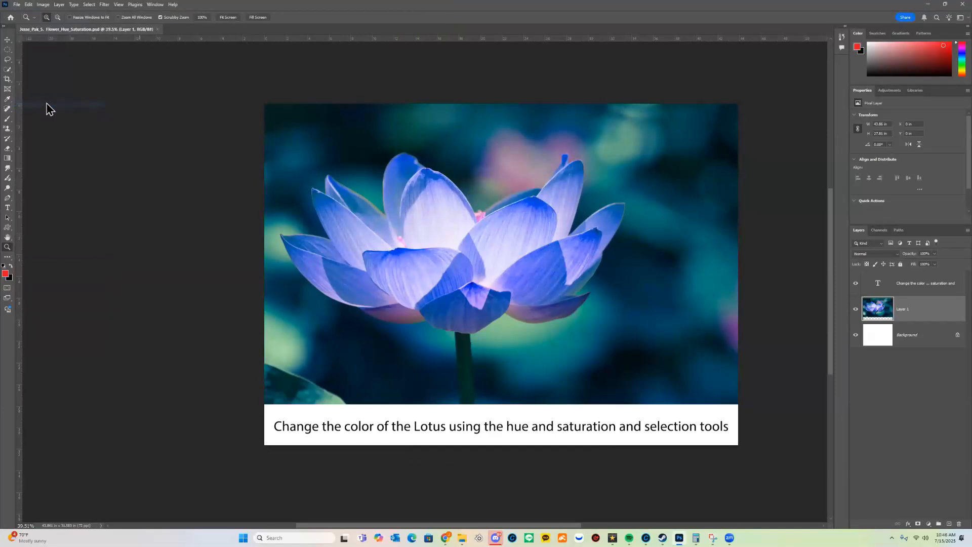
{"action": "left_click", "coordinate": [152, 241]}
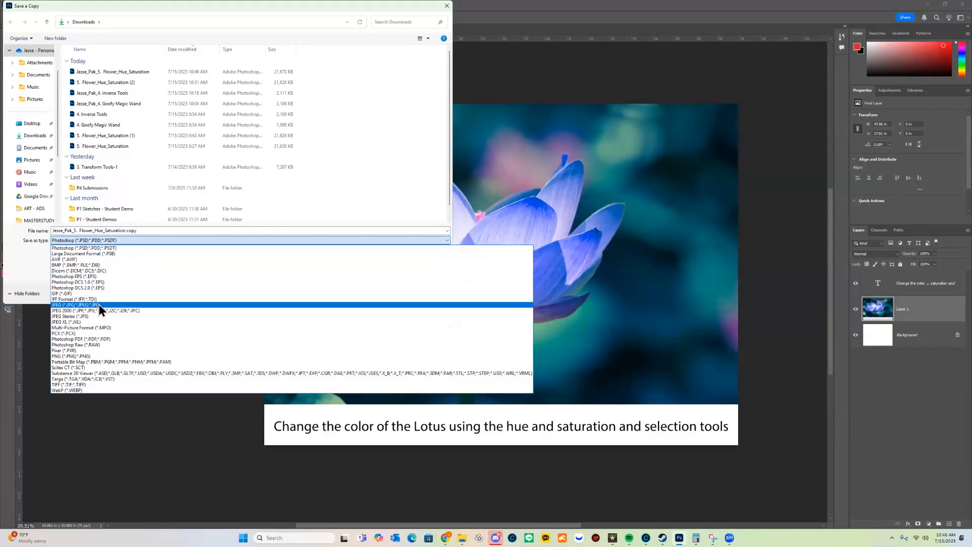
{"action": "left_click", "coordinate": [99, 305]}
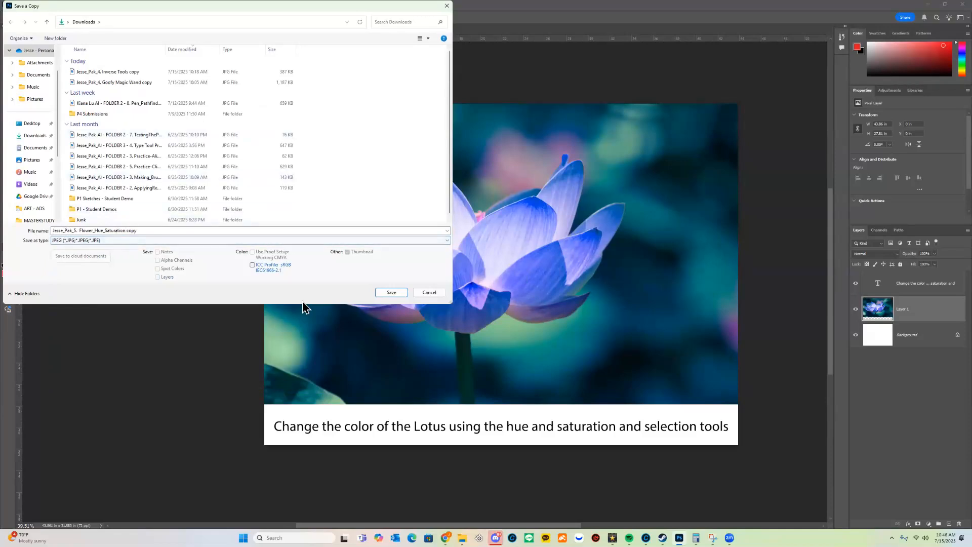
{"action": "left_click", "coordinate": [400, 291]}
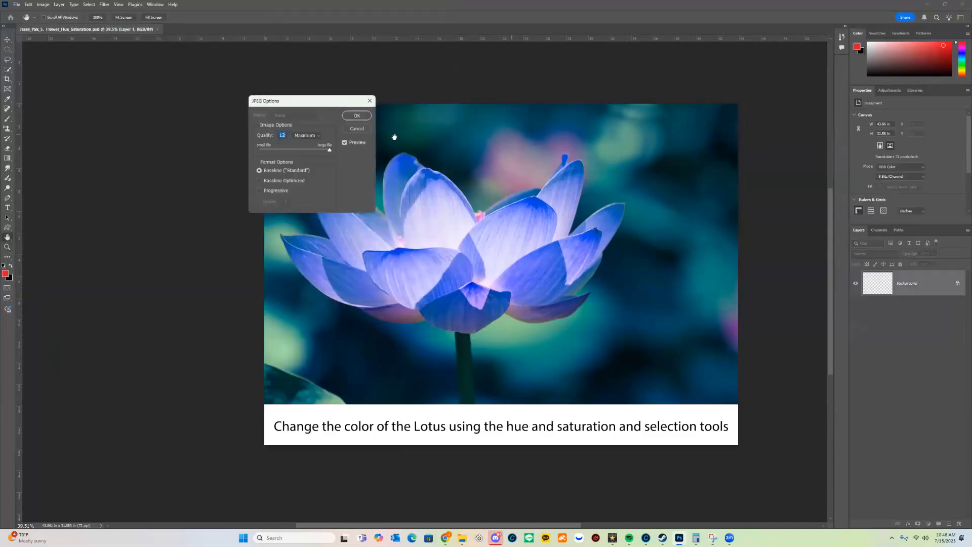
{"action": "left_click", "coordinate": [364, 116]}
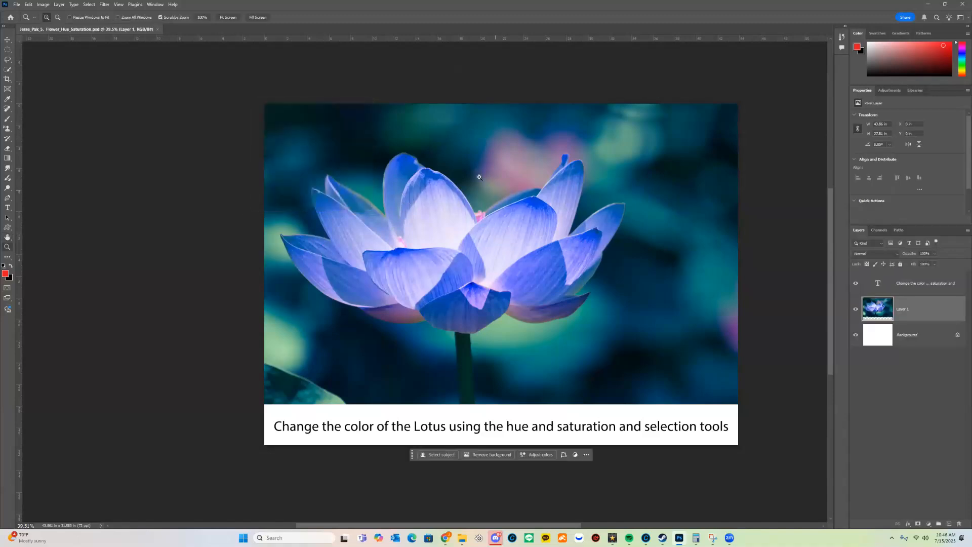